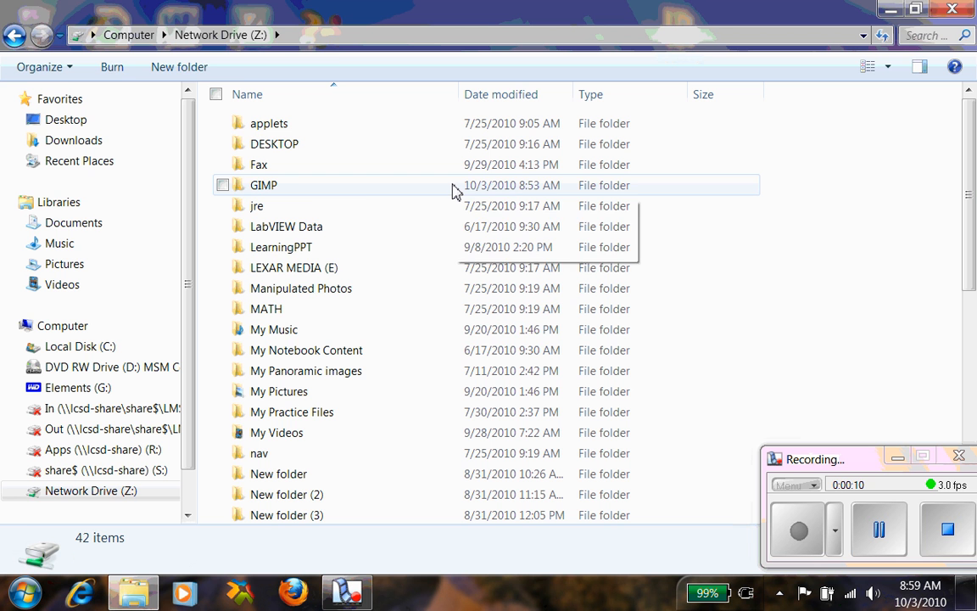
- Open the digital footprint image from the GIMP folder on Network Drive (Z:)
double_click(280, 187)
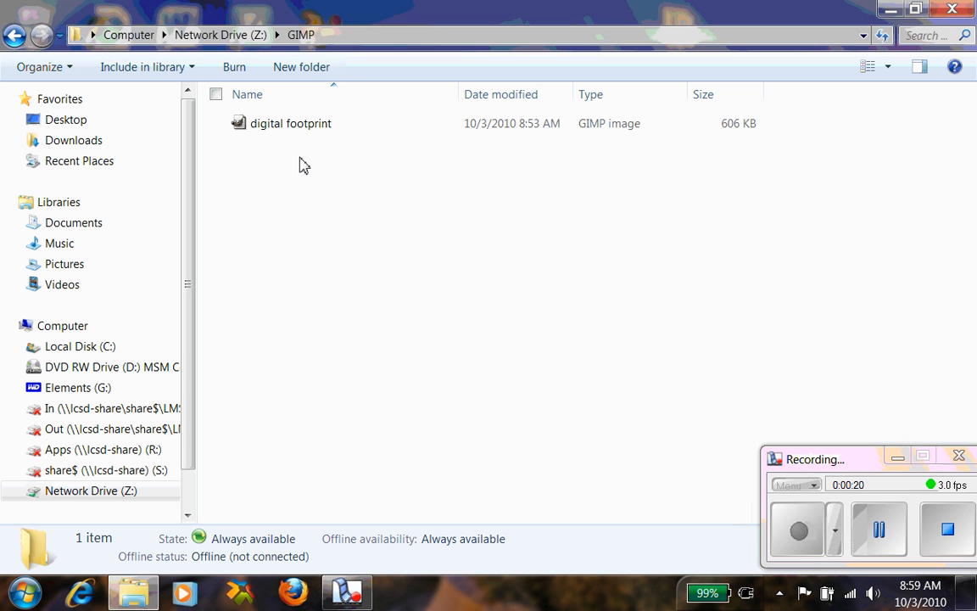
double_click(257, 128)
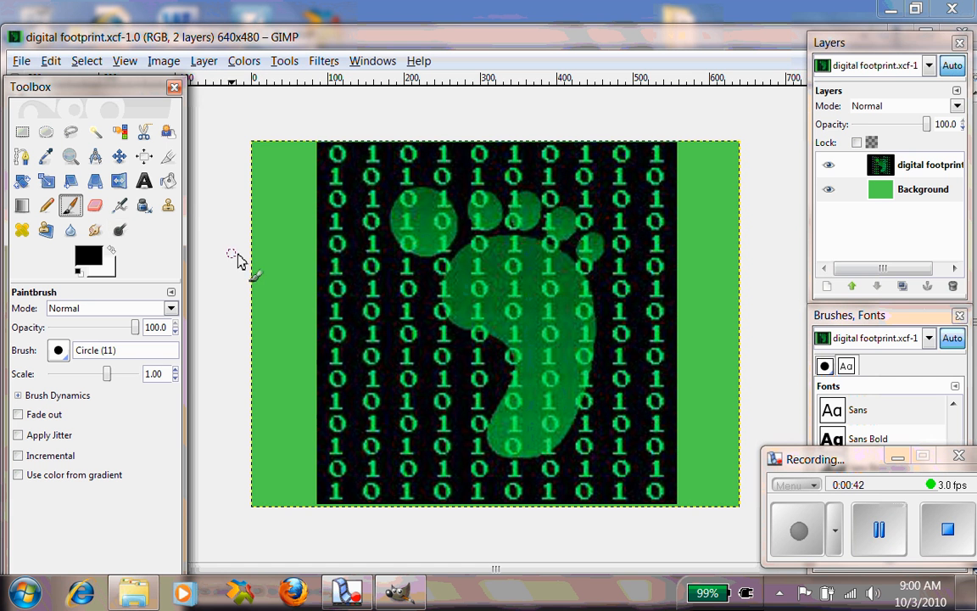
- Select the Background layer and paint black freehand strokes across its green border
left_click(904, 197)
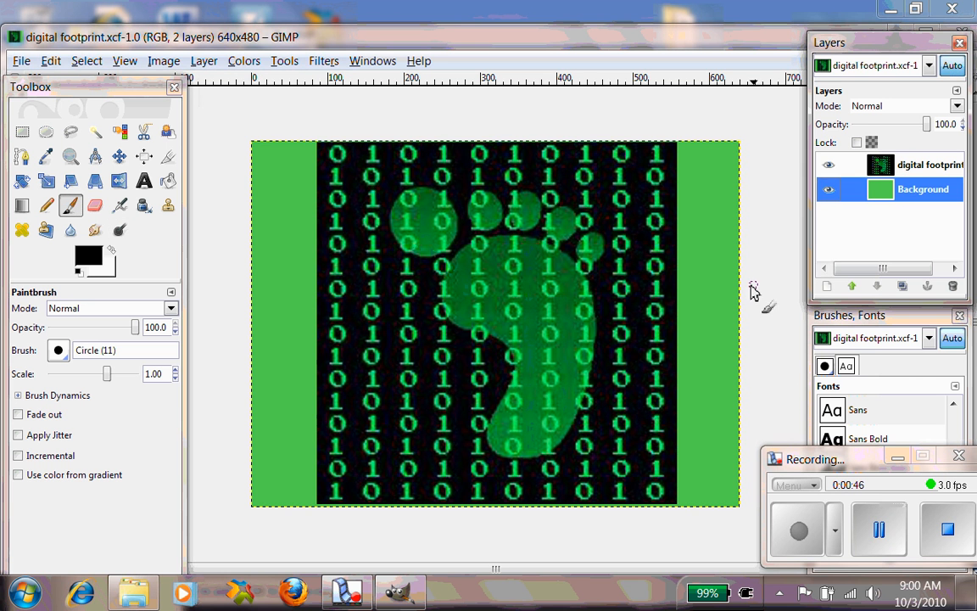
mouse_move(726, 268)
left_mouse_down()
mouse_move(700, 310)
mouse_move(584, 399)
left_mouse_up()
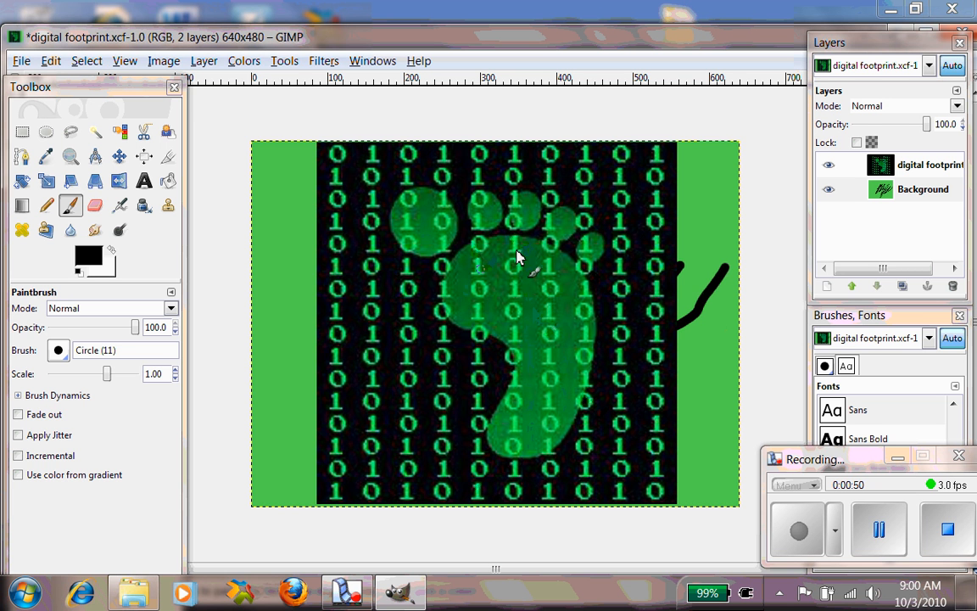
mouse_move(315, 253)
left_mouse_down()
mouse_move(272, 366)
mouse_move(328, 312)
mouse_move(268, 490)
left_mouse_up()
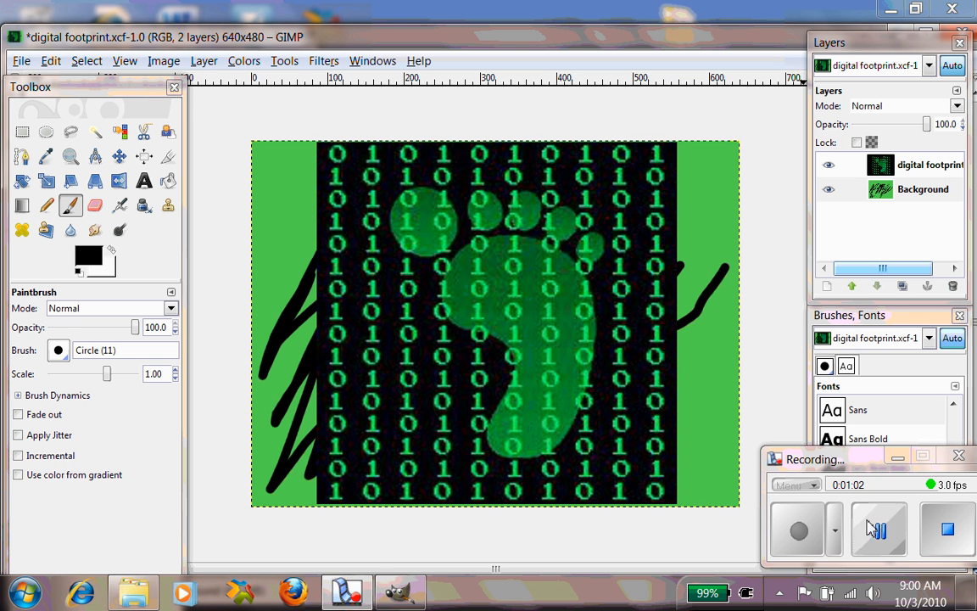
- Raise the Background layer above the footprint layer, scribble on it, and lower it back below
left_click(853, 287)
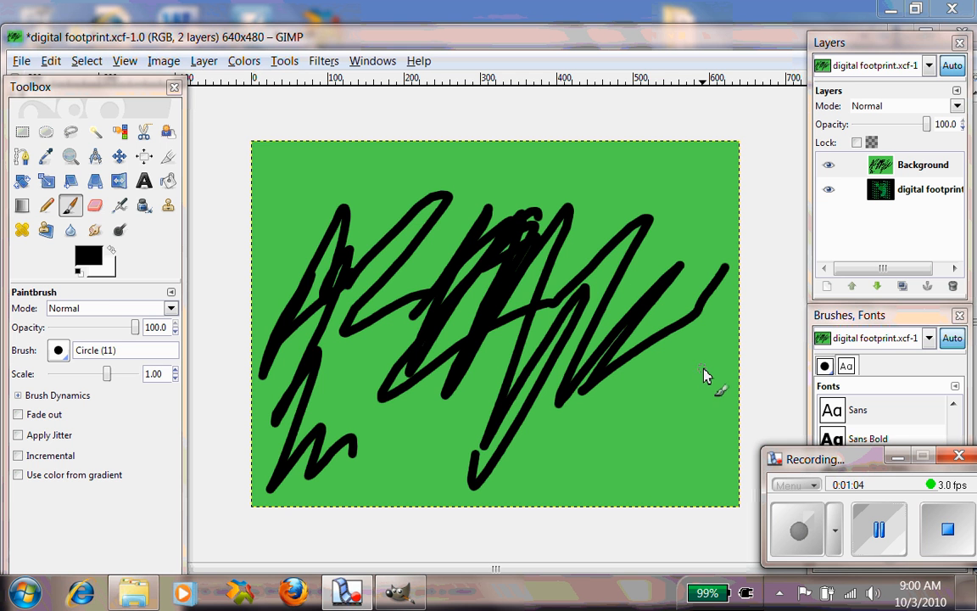
left_click_drag(683, 266, 610, 312)
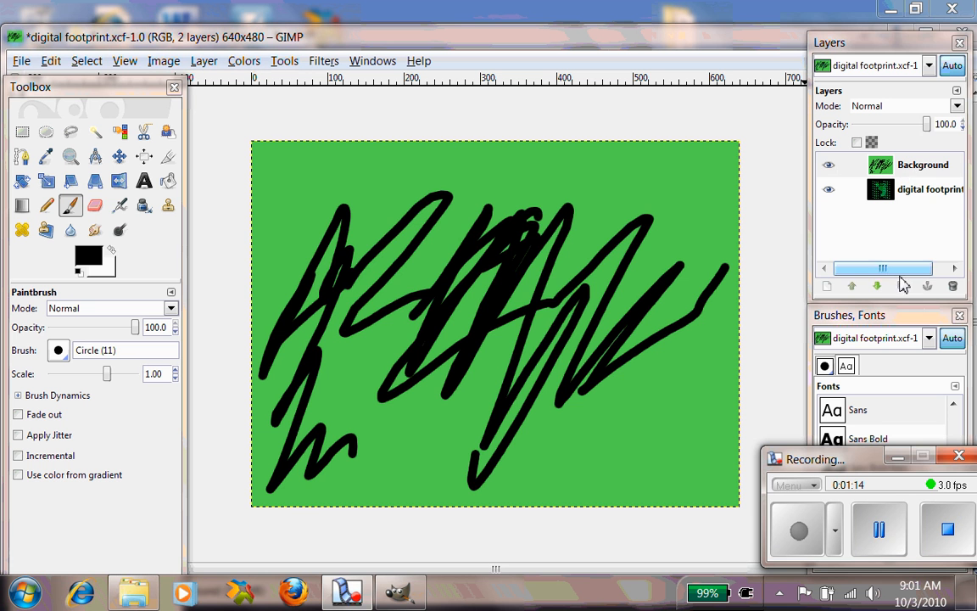
left_click(931, 172)
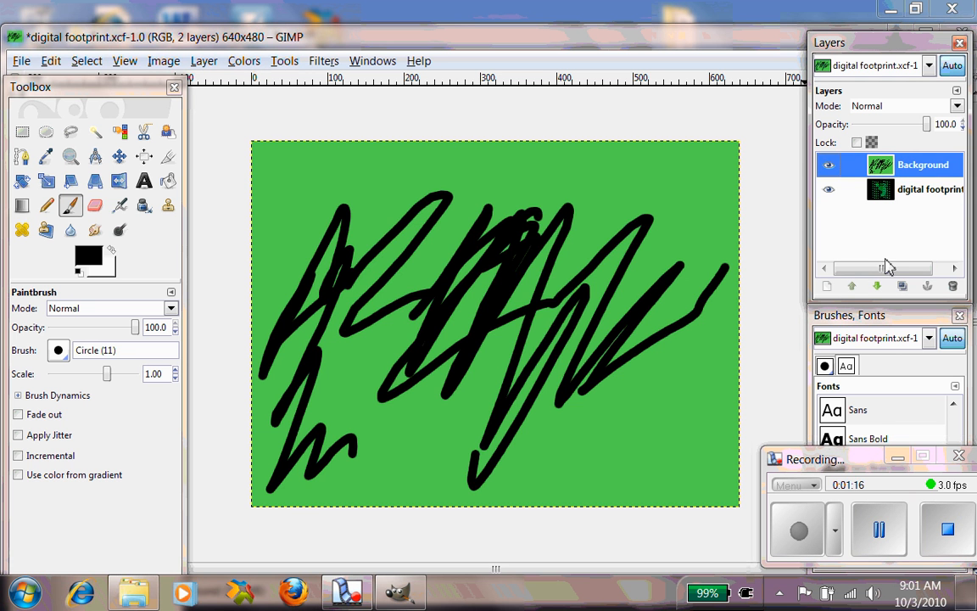
left_click(877, 286)
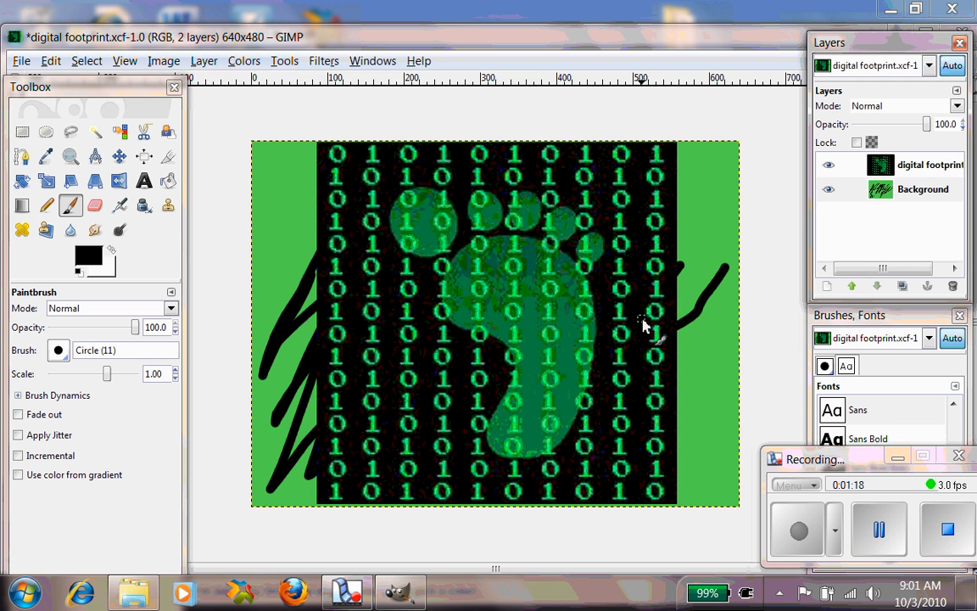
- Undo all the painting and layer reordering on the image
key("ctrl+z")
key("ctrl+y")
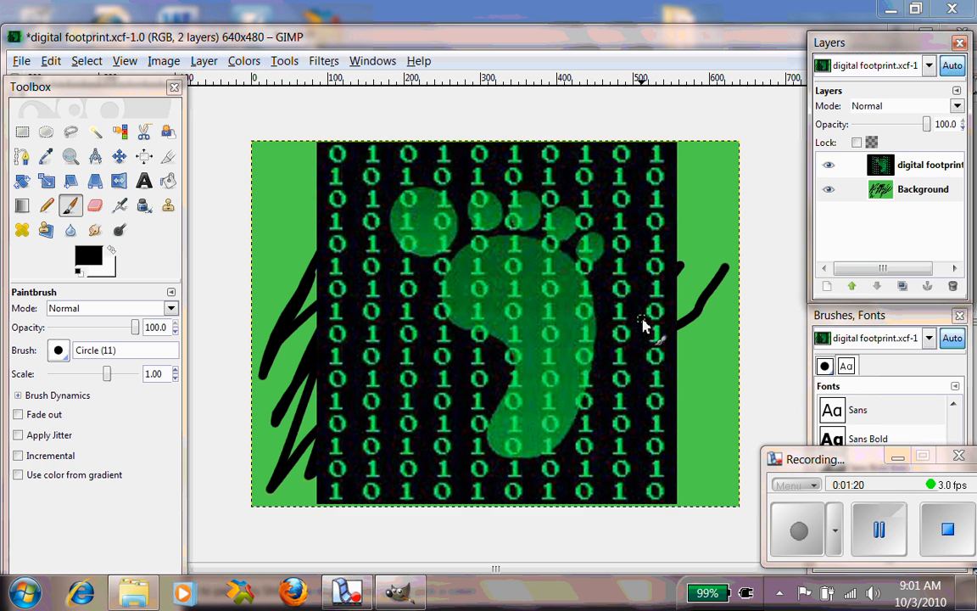
key("ctrl+z")
key("ctrl+y")
key("ctrl+z")
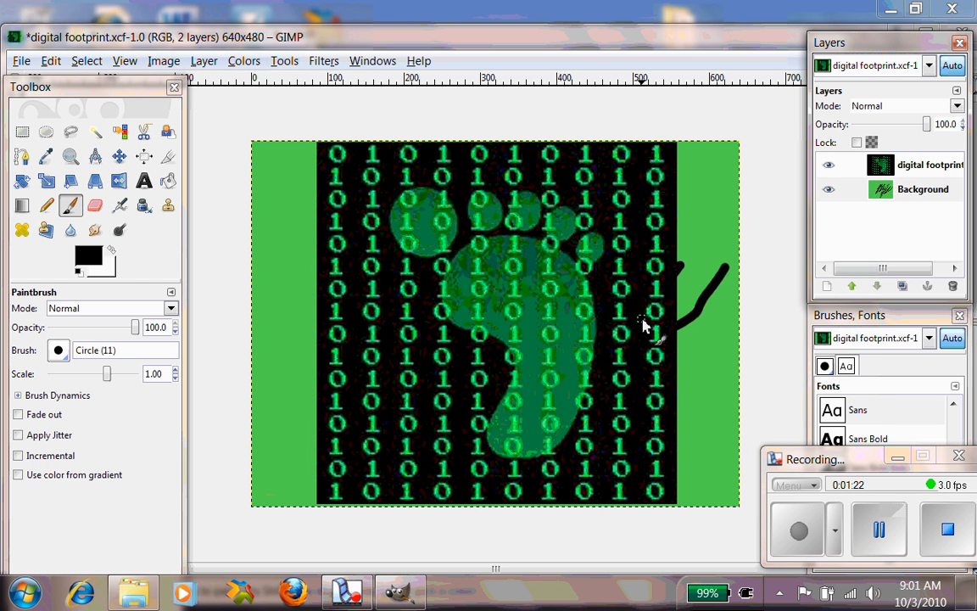
key("ctrl+z")
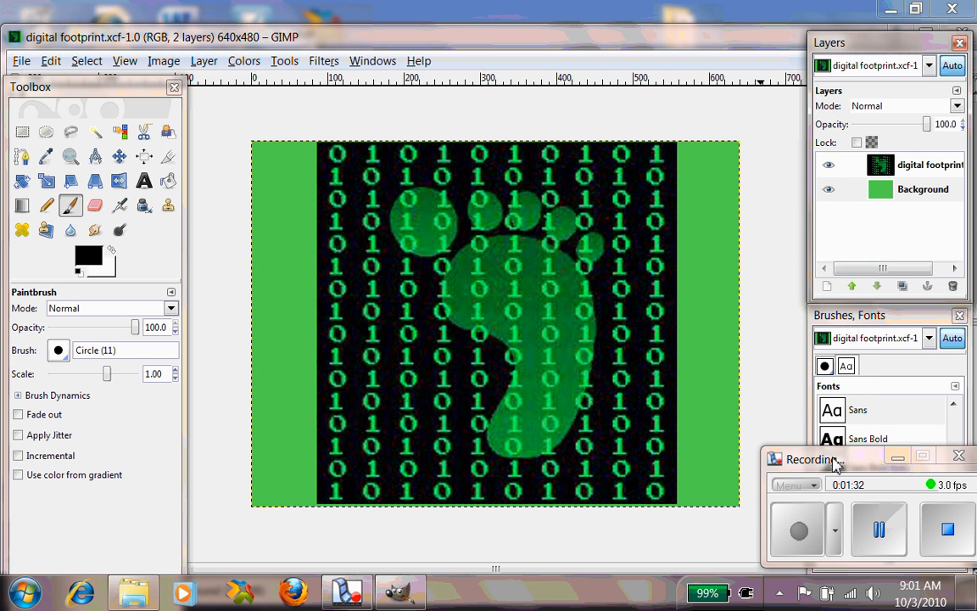
- Show the brushes list in the Brushes, Fonts dock and pick the Sand Dunes (AP) brush
left_click_drag(836, 462, 812, 462)
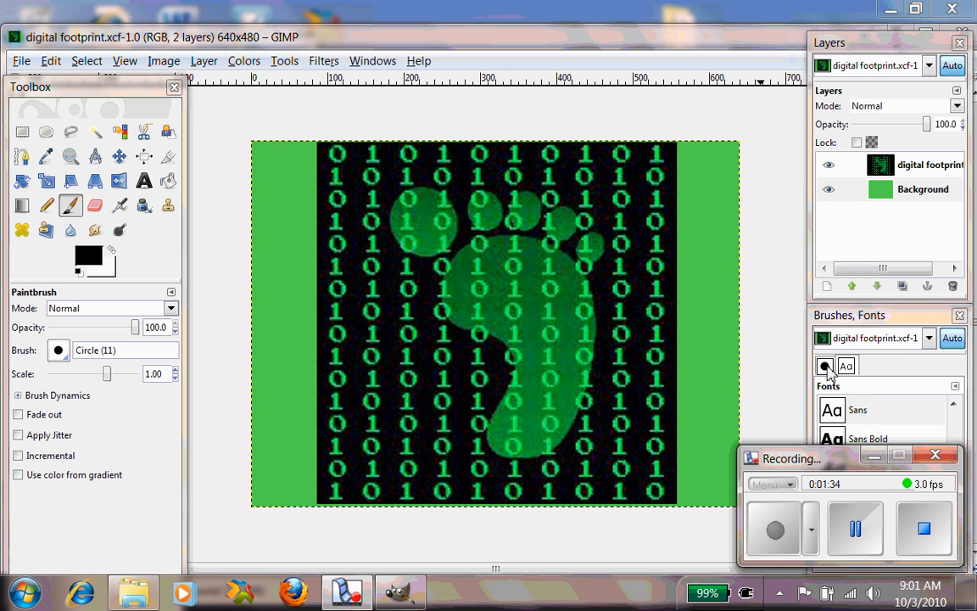
left_click(824, 366)
mouse_move(863, 321)
left_mouse_down()
mouse_move(851, 238)
mouse_move(805, 225)
mouse_move(719, 126)
mouse_move(704, 95)
mouse_move(710, 51)
mouse_move(697, 51)
left_mouse_up()
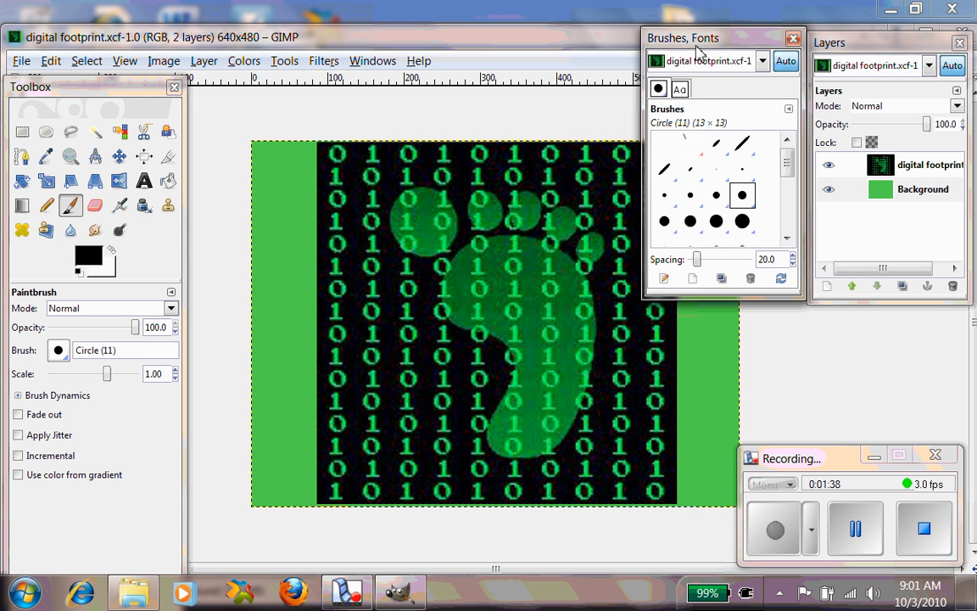
left_click_drag(787, 157, 784, 229)
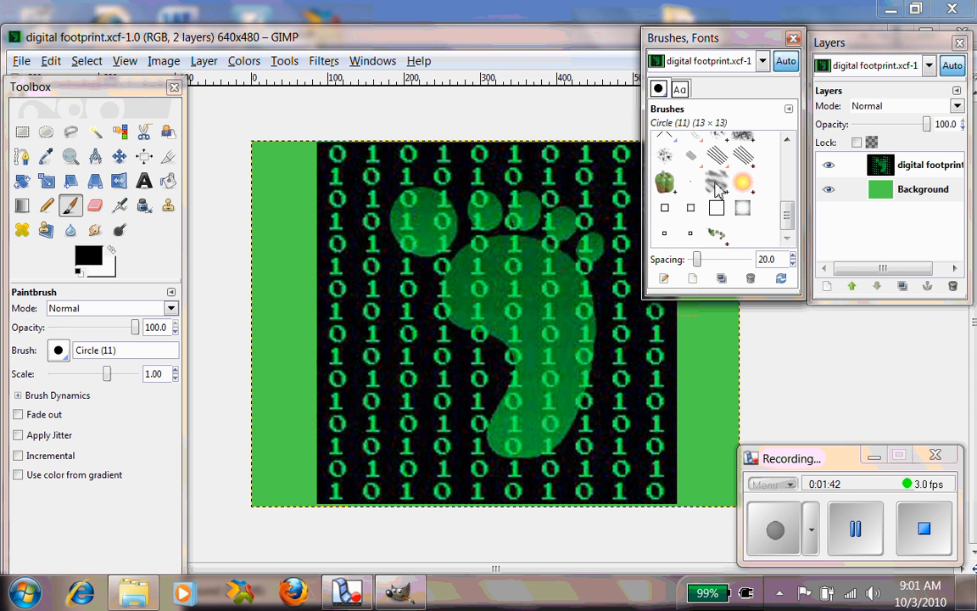
left_click(716, 181)
- Paint a vertical Sand Dunes stroke down the green border right of the footprint
mouse_move(696, 351)
left_mouse_down()
mouse_move(708, 392)
mouse_move(697, 414)
left_mouse_up()
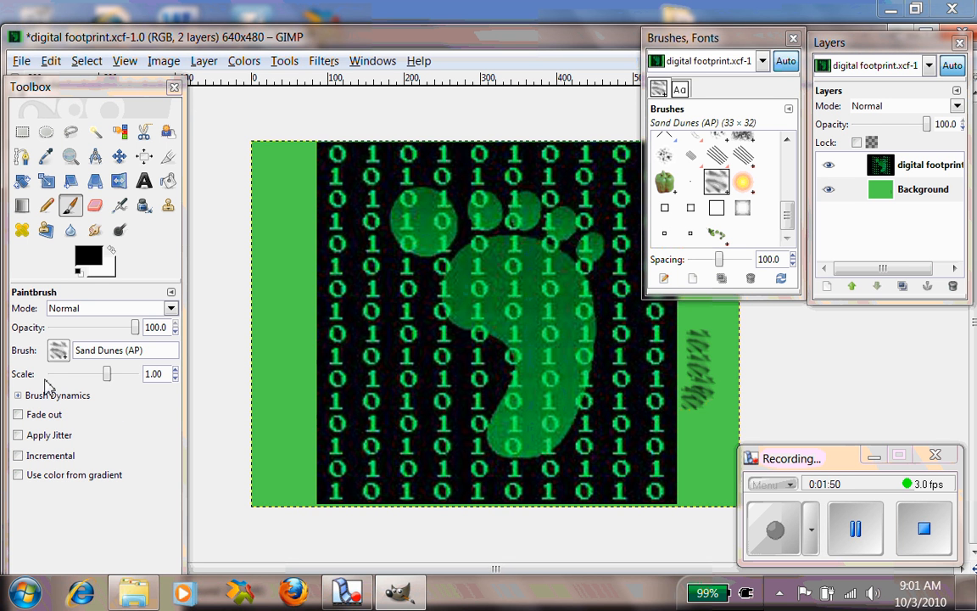
key("Tab")
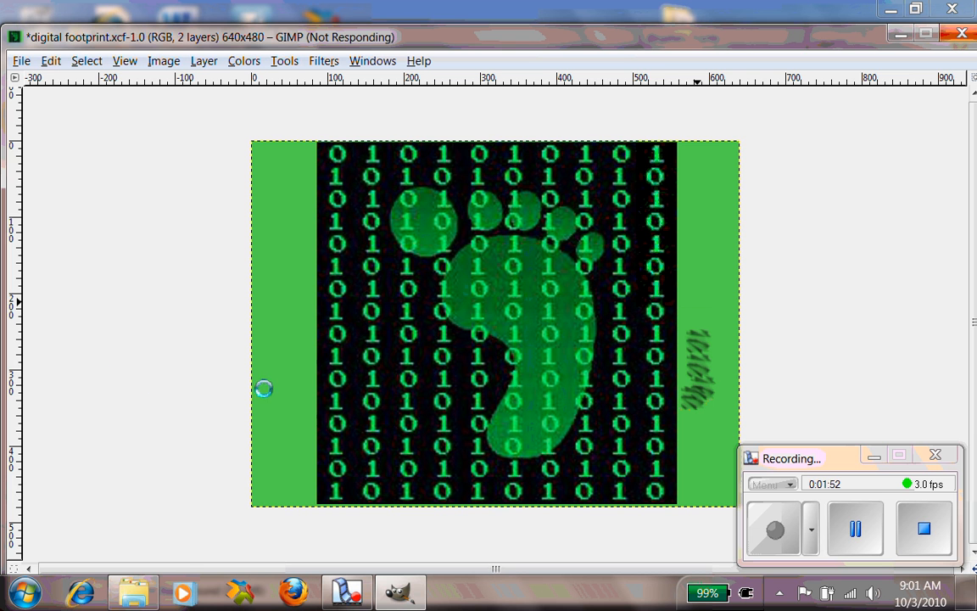
left_click(846, 531)
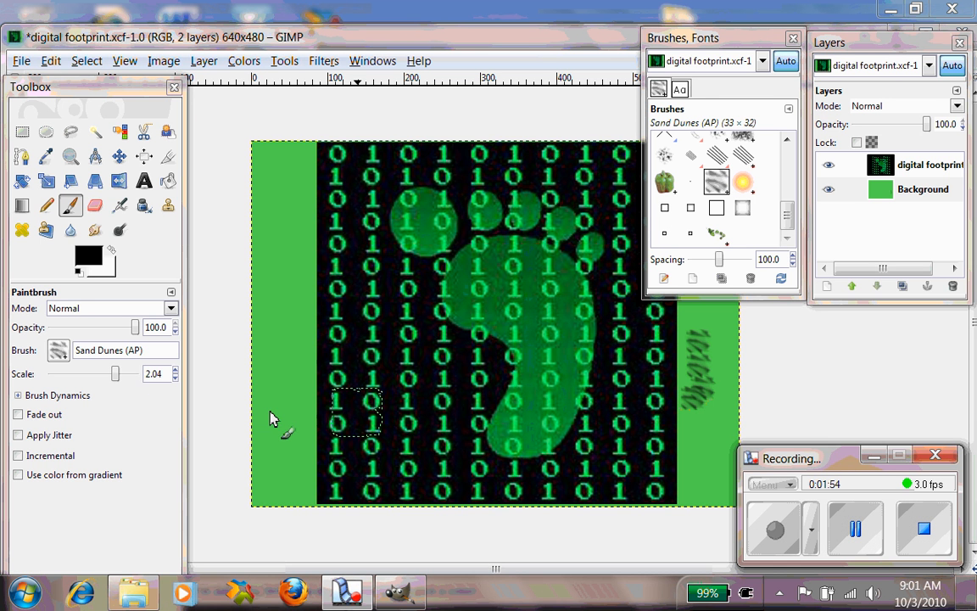
- Paint Sand Dunes strokes down the left green border, first at brush scale 1.16, then at 1.92
mouse_move(114, 374)
left_mouse_down()
mouse_move(125, 375)
mouse_move(109, 373)
left_mouse_up()
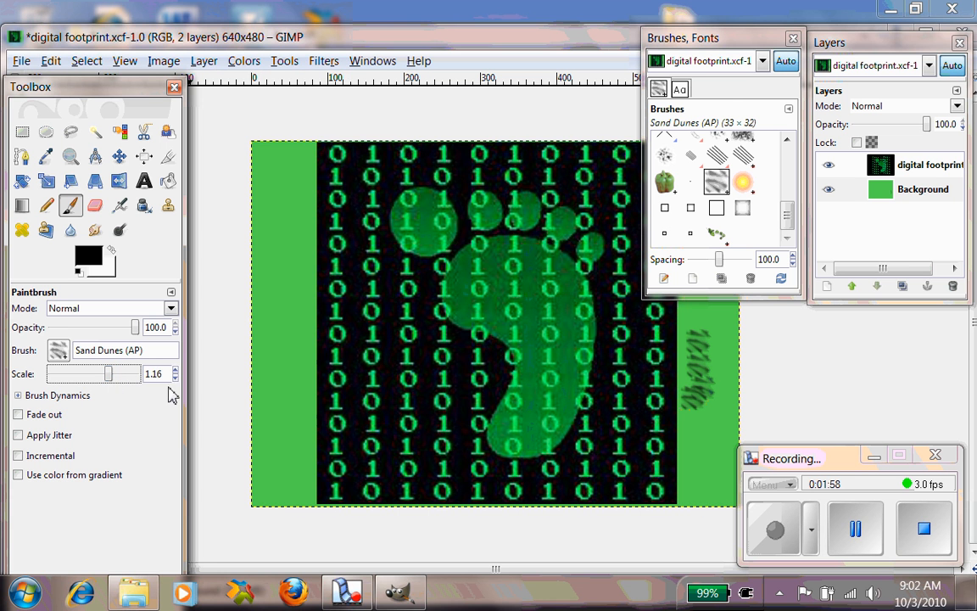
left_click_drag(280, 255, 282, 335)
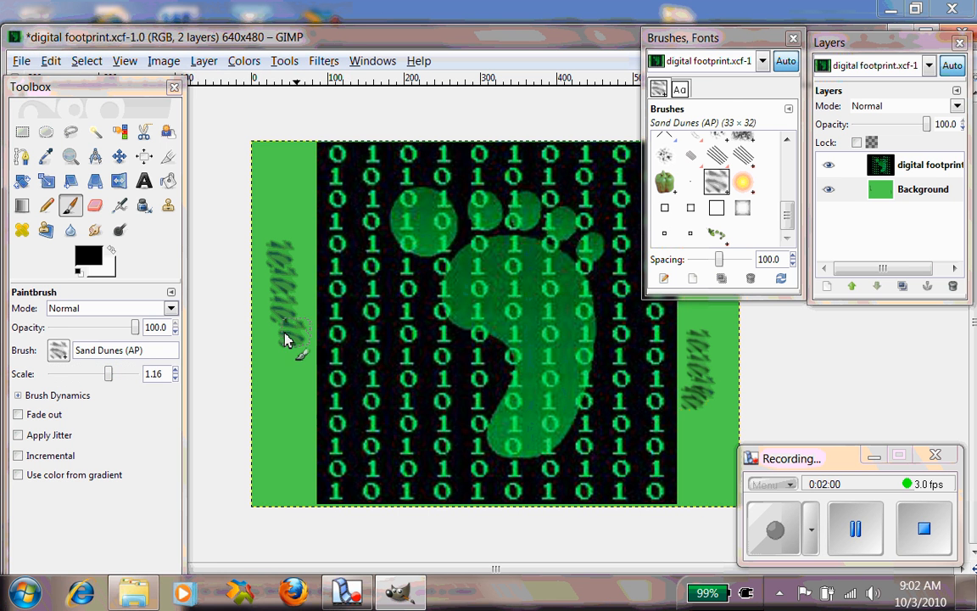
left_click_drag(110, 374, 114, 374)
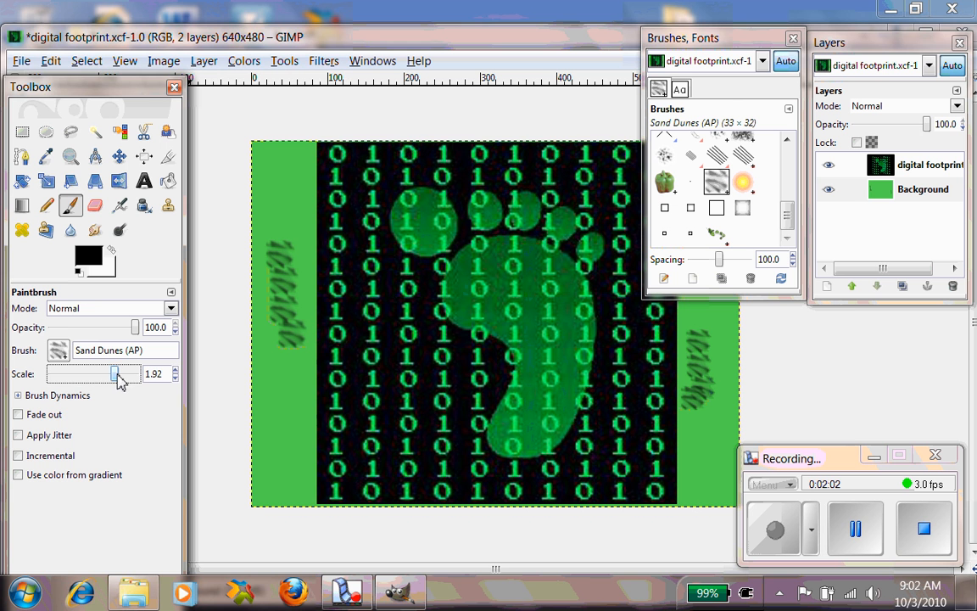
left_click_drag(275, 383, 331, 484)
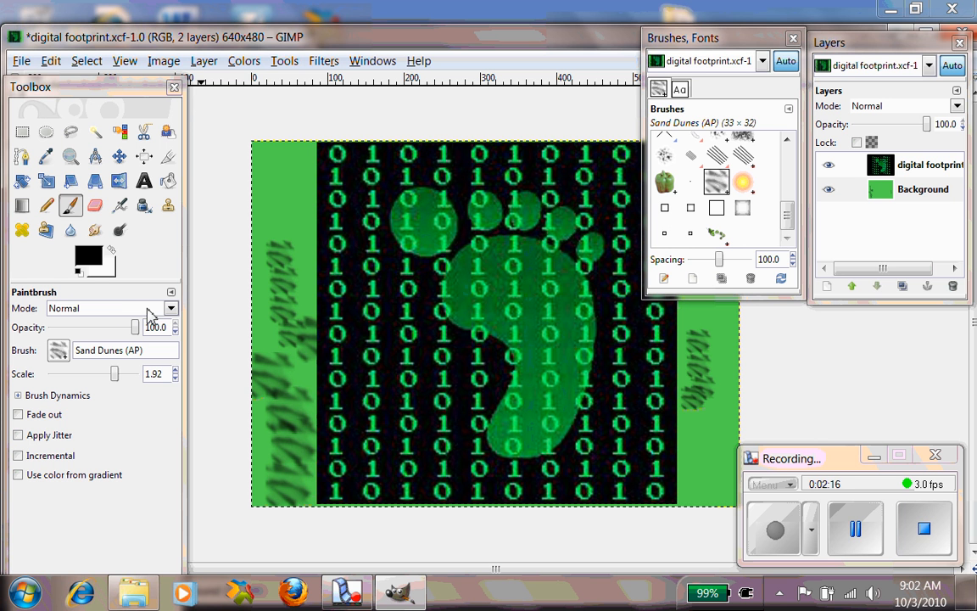
- Paint a translucent stroke along the upper left border at 52.3 opacity, then reset opacity to 100
left_click(171, 309)
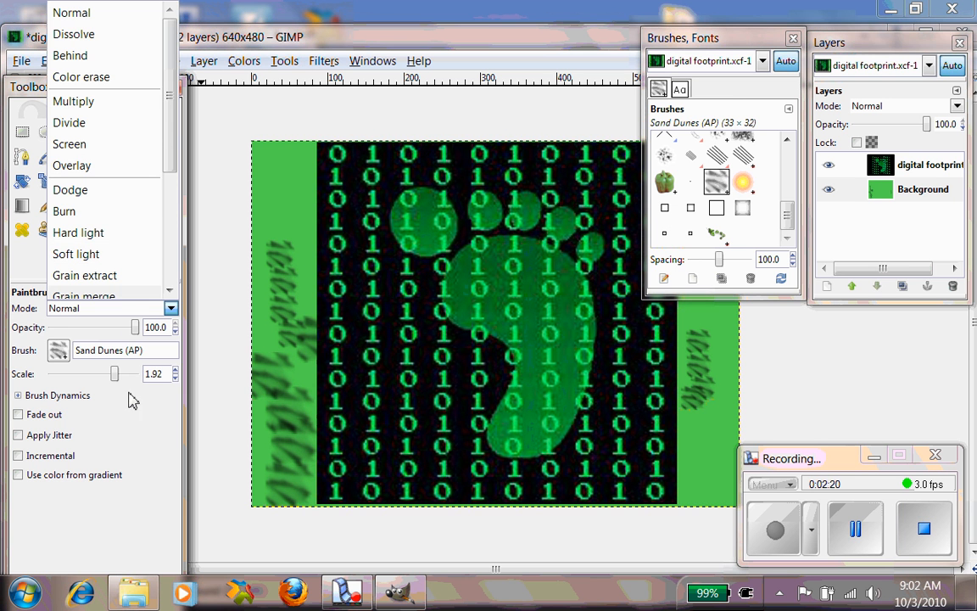
left_click(113, 306)
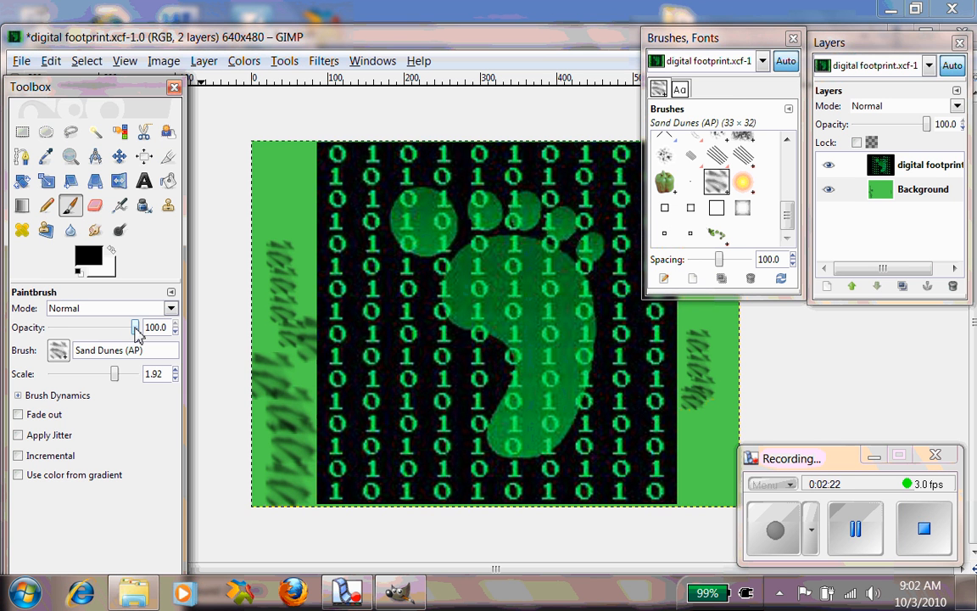
left_click_drag(135, 330, 97, 335)
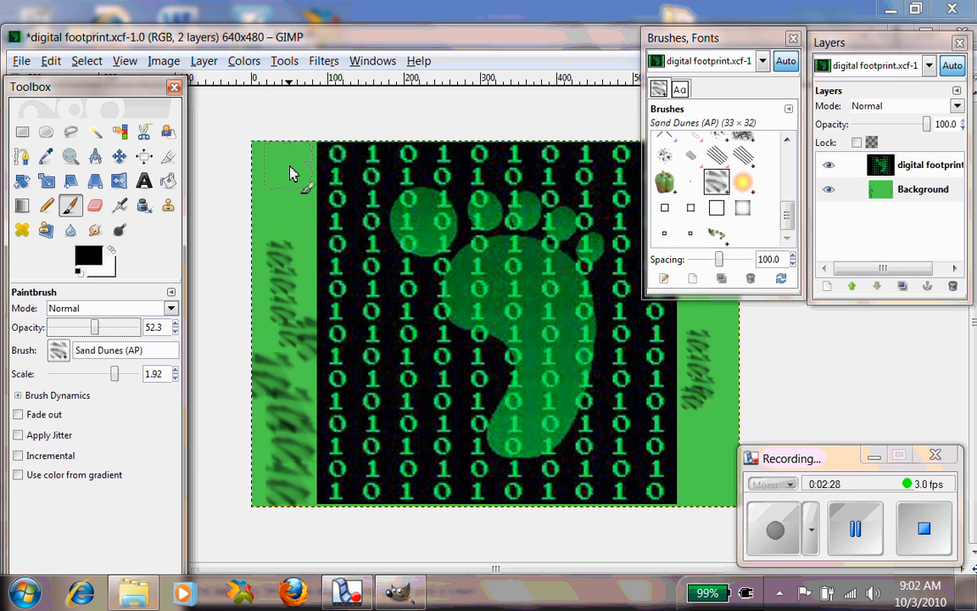
mouse_move(288, 166)
left_mouse_down()
mouse_move(313, 323)
mouse_move(294, 310)
mouse_move(263, 331)
left_mouse_up()
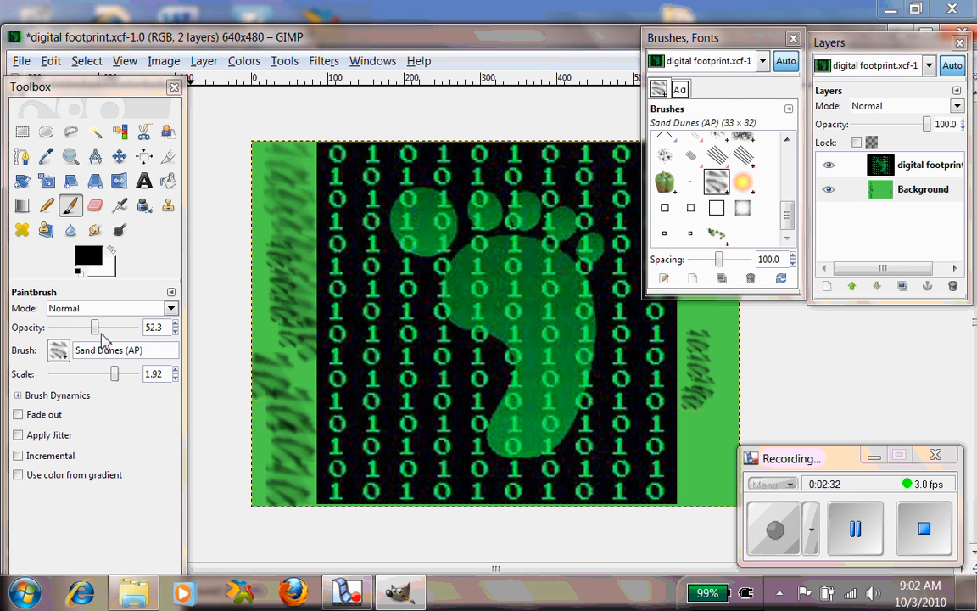
left_click_drag(95, 328, 149, 333)
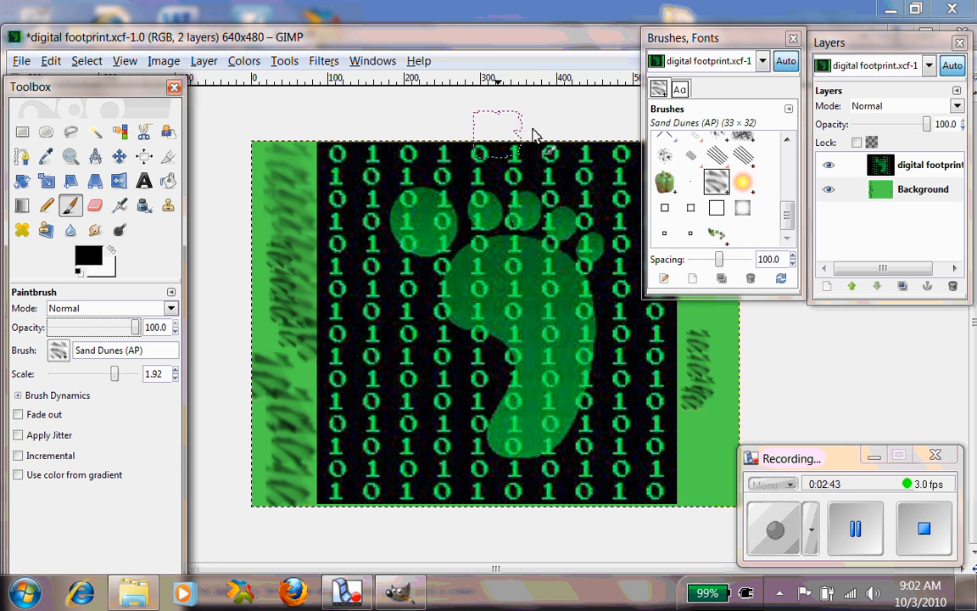
- Activate the Text tool and place the Brushes, Fonts dock beside the Layers dialog
left_click(680, 89)
mouse_move(706, 37)
left_mouse_down()
mouse_move(850, 276)
mouse_move(923, 352)
left_mouse_up()
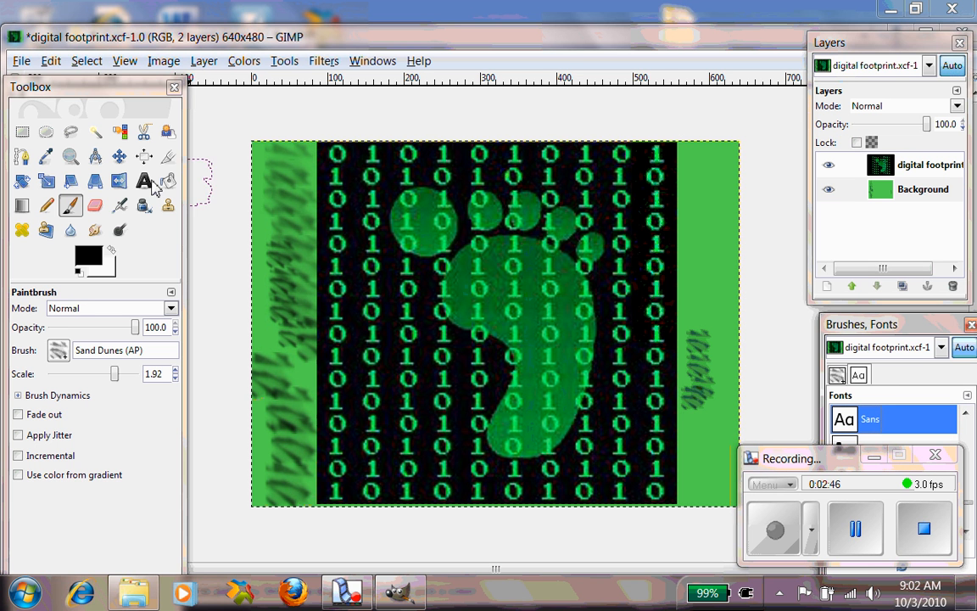
left_click(145, 182)
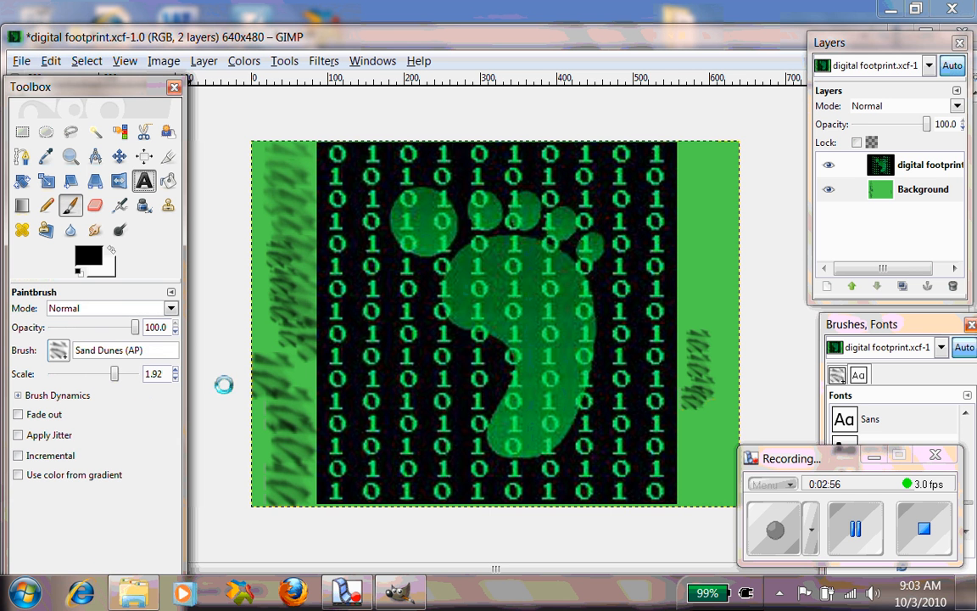
left_click_drag(818, 467, 827, 475)
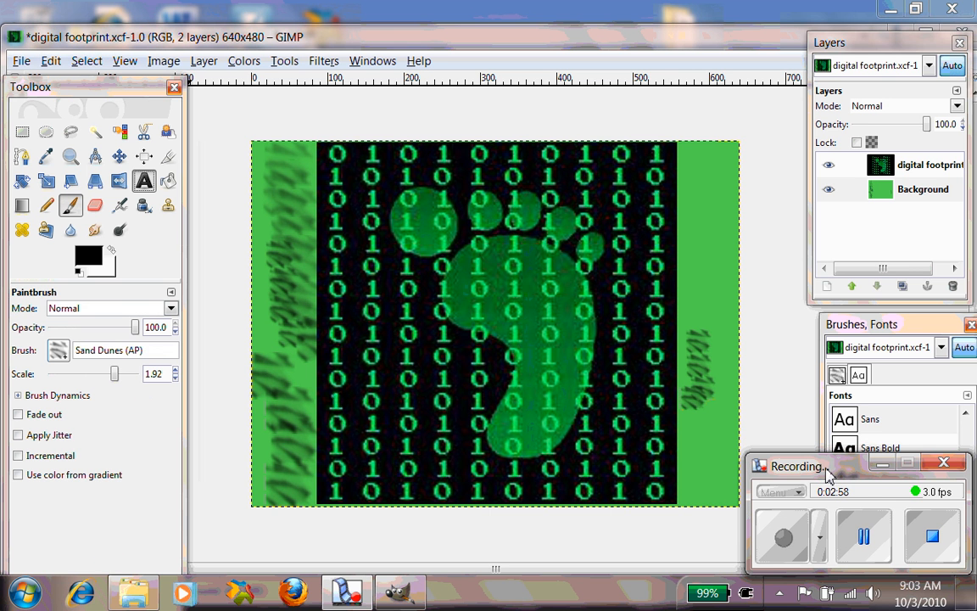
mouse_move(882, 332)
left_mouse_down()
mouse_move(744, 336)
mouse_move(697, 24)
mouse_move(699, 41)
left_mouse_up()
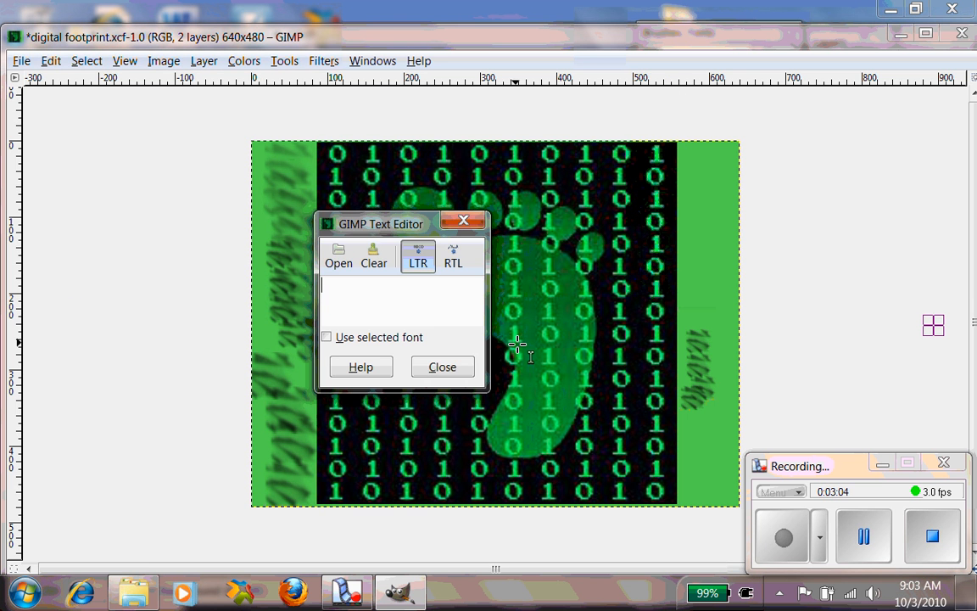
left_click(442, 368)
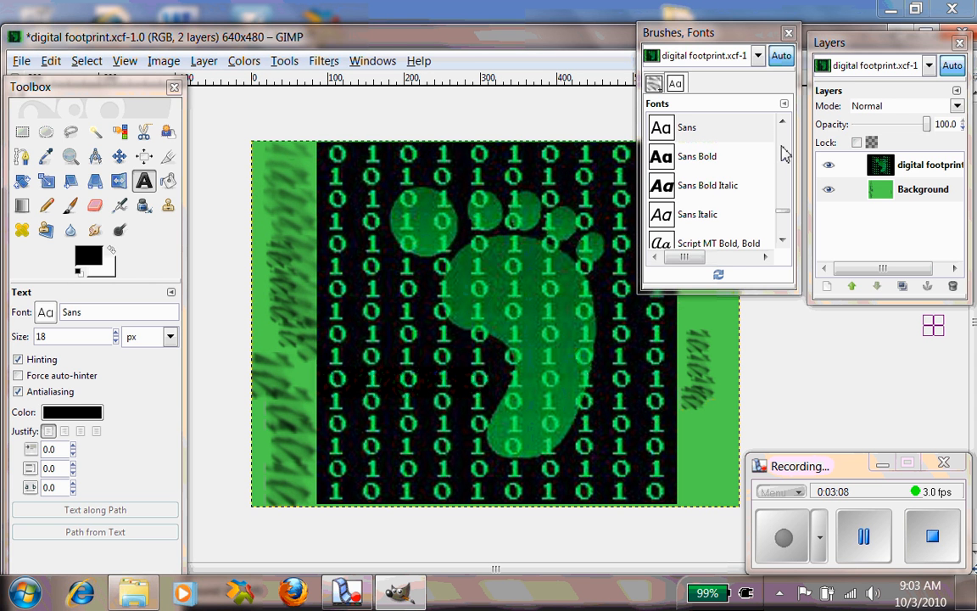
- Choose the Lucida Fax Semi-Bold font for the Text tool
left_click(717, 188)
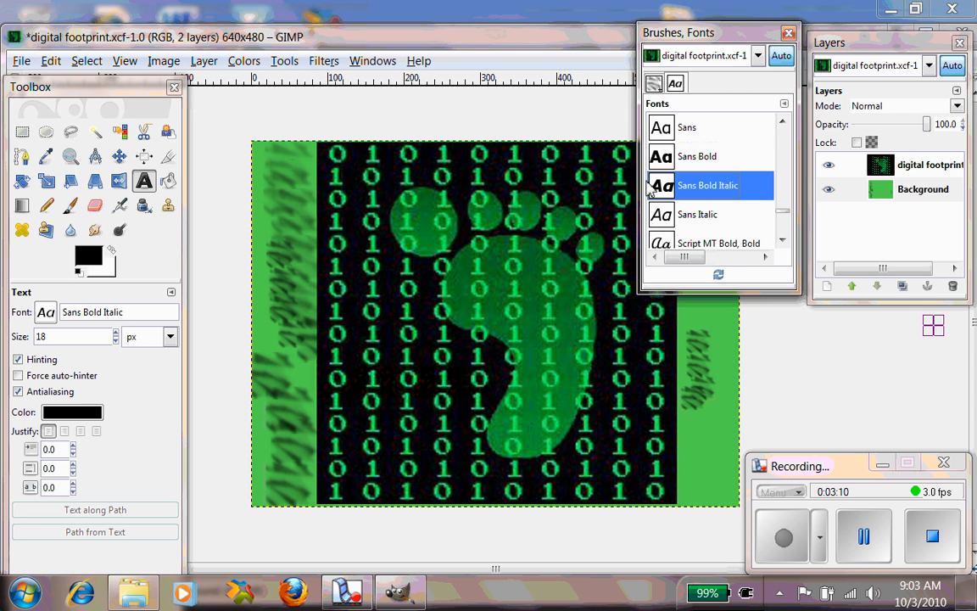
left_click_drag(780, 211, 789, 144)
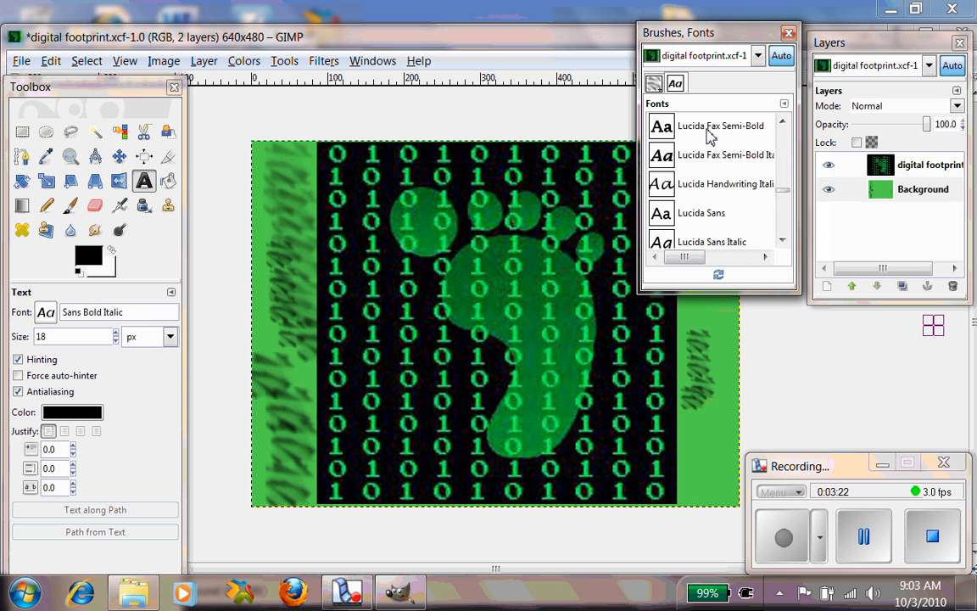
left_click(710, 139)
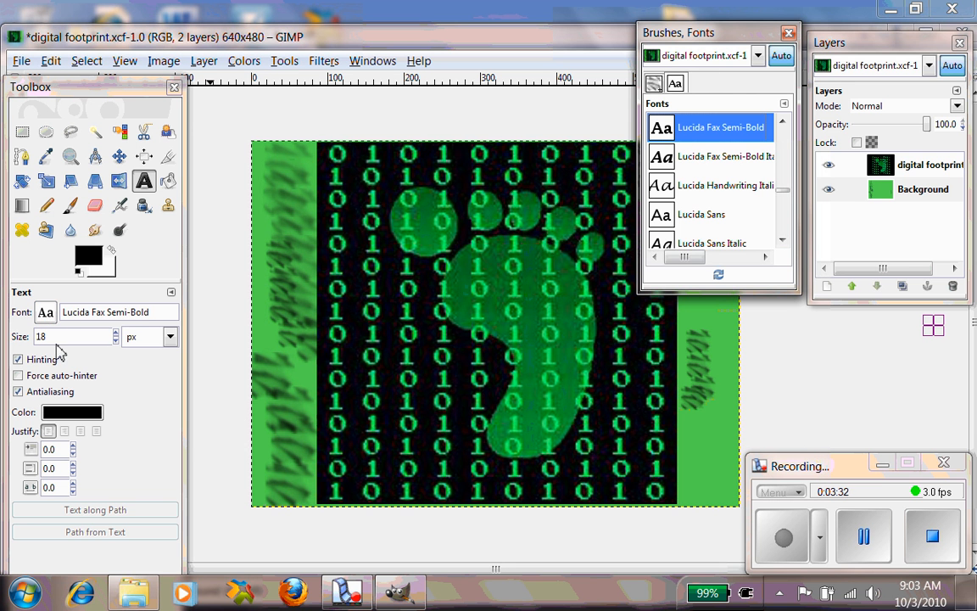
- Set the Text tool size to 0.340 in, switching the size unit from px to inches
left_click(116, 333)
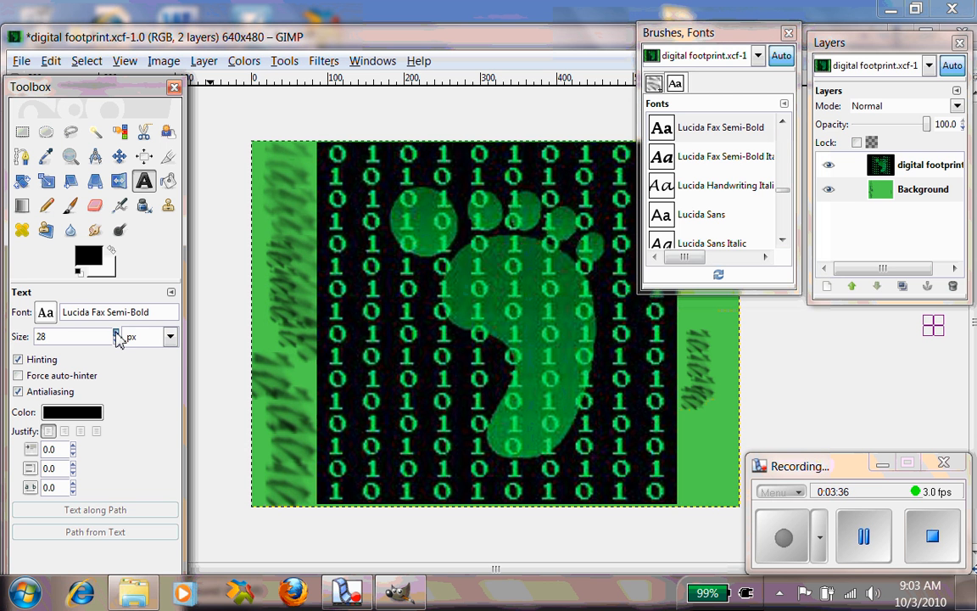
left_click(117, 332)
left_click(116, 333)
left_click(170, 337)
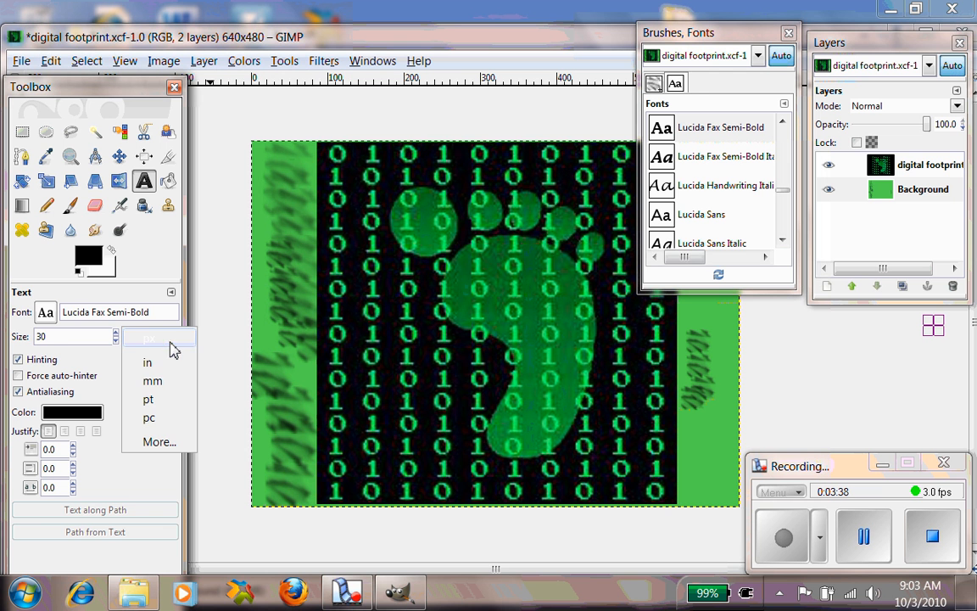
left_click(151, 362)
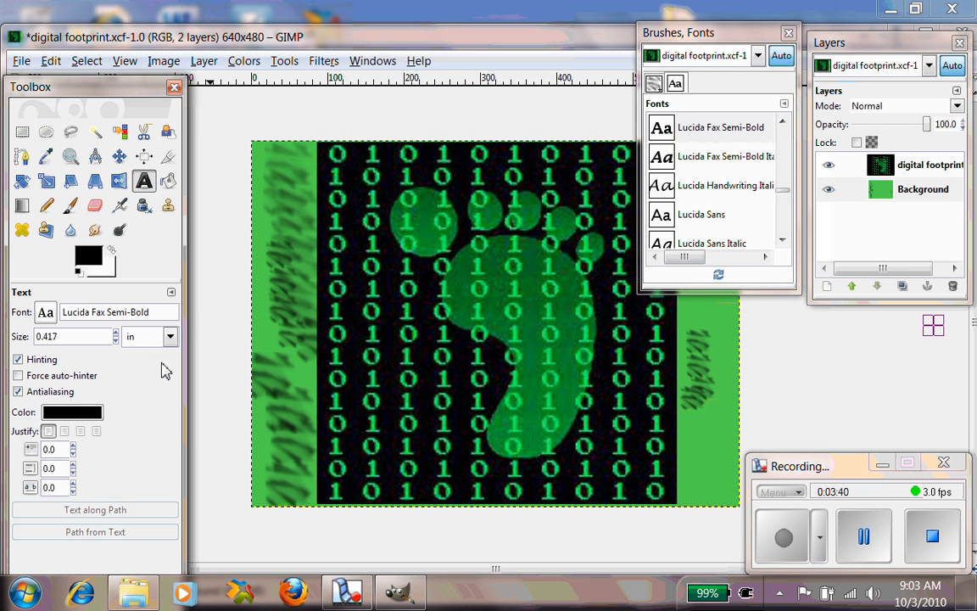
left_click(70, 339)
double_click(70, 340)
key("BackSpace")
key("BackSpace")
type(".34")
- Set the text color to red, HTML notation dc1616, after trying several swatches
left_click(78, 412)
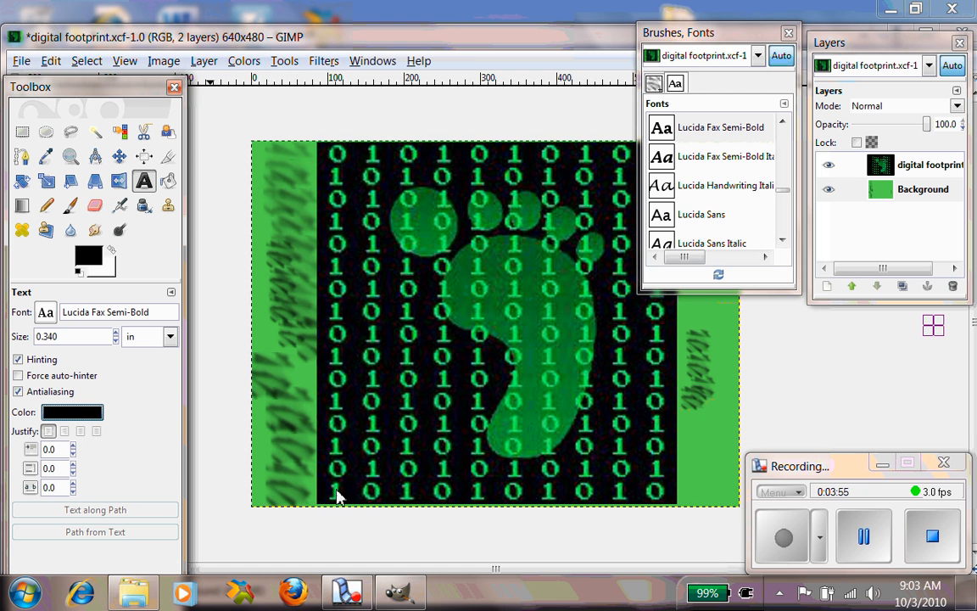
left_click(867, 551)
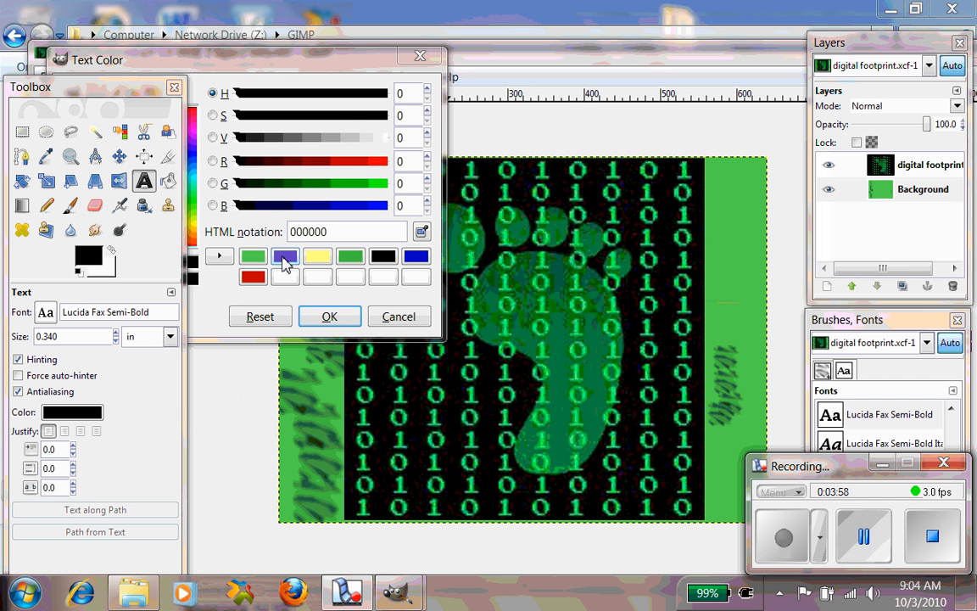
left_click(285, 258)
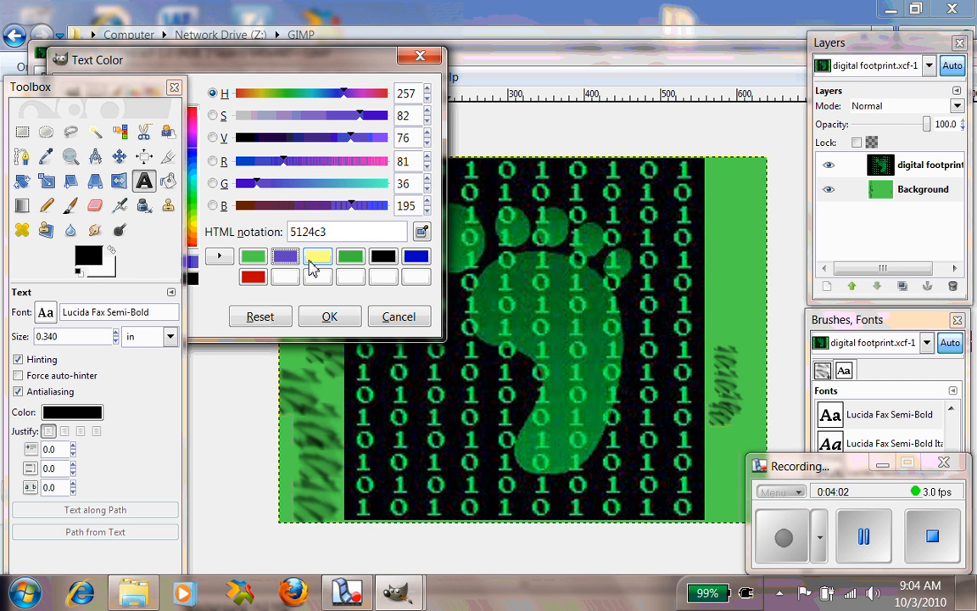
left_click(317, 257)
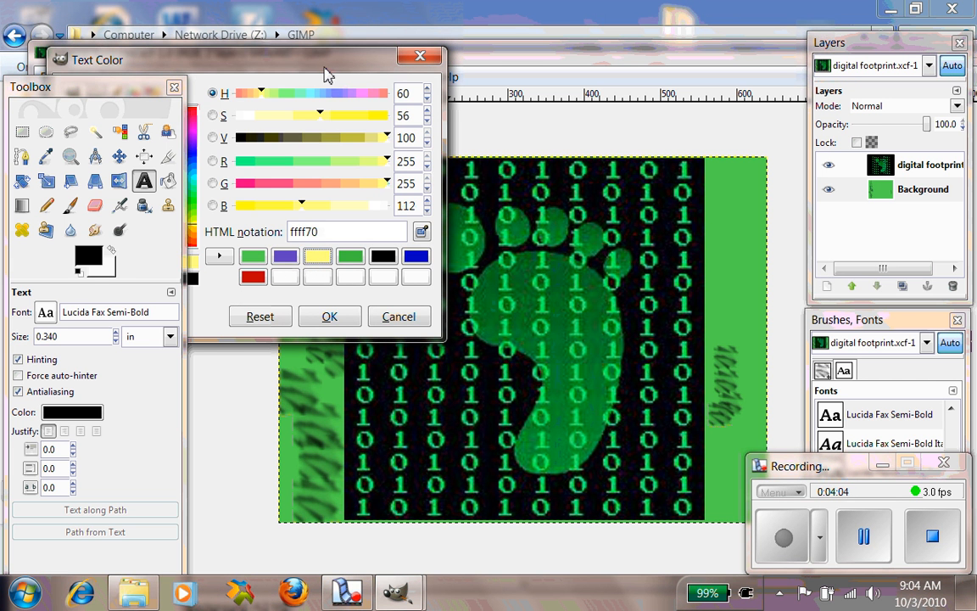
left_click_drag(341, 62, 525, 49)
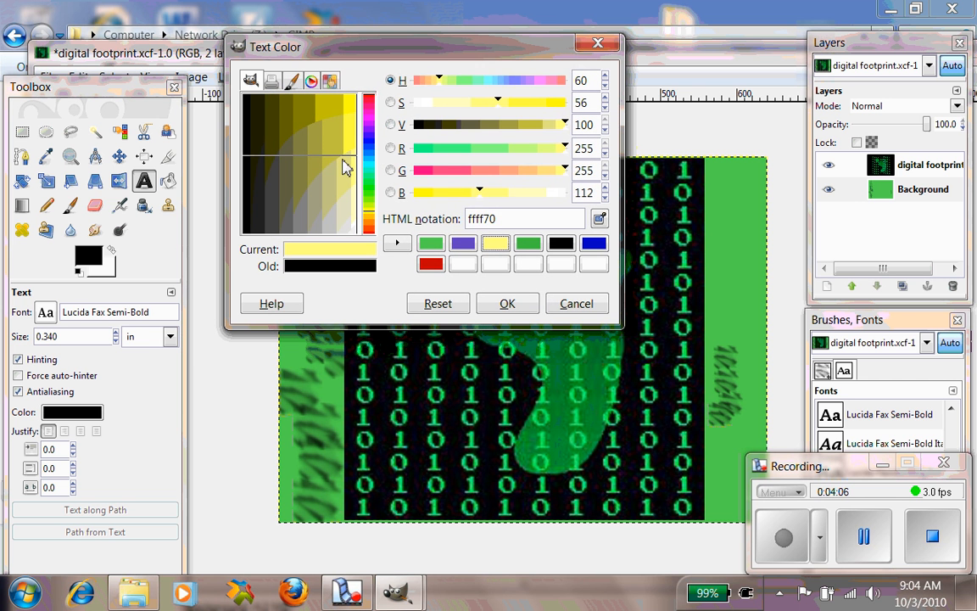
left_click_drag(343, 163, 349, 109)
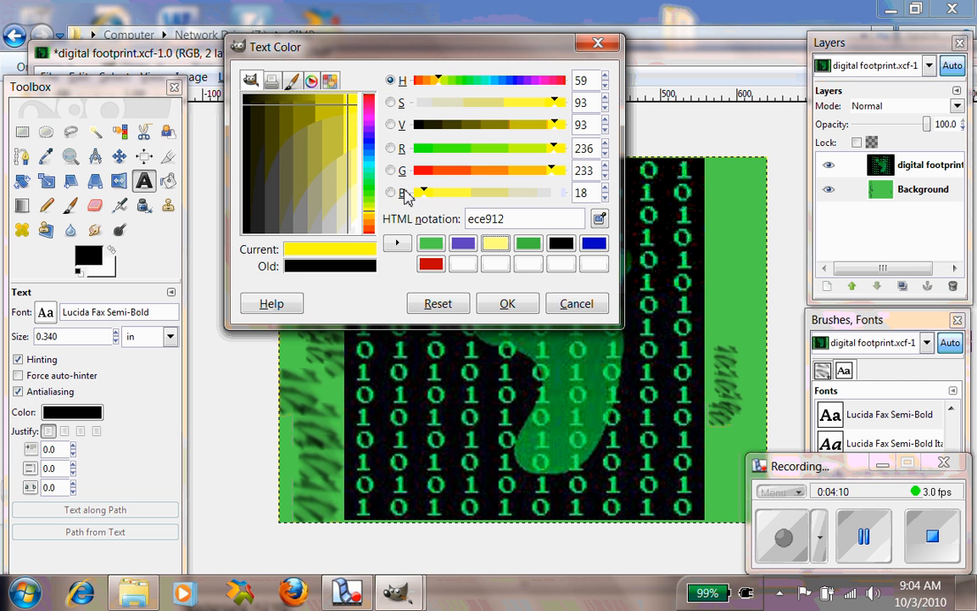
left_click(452, 125)
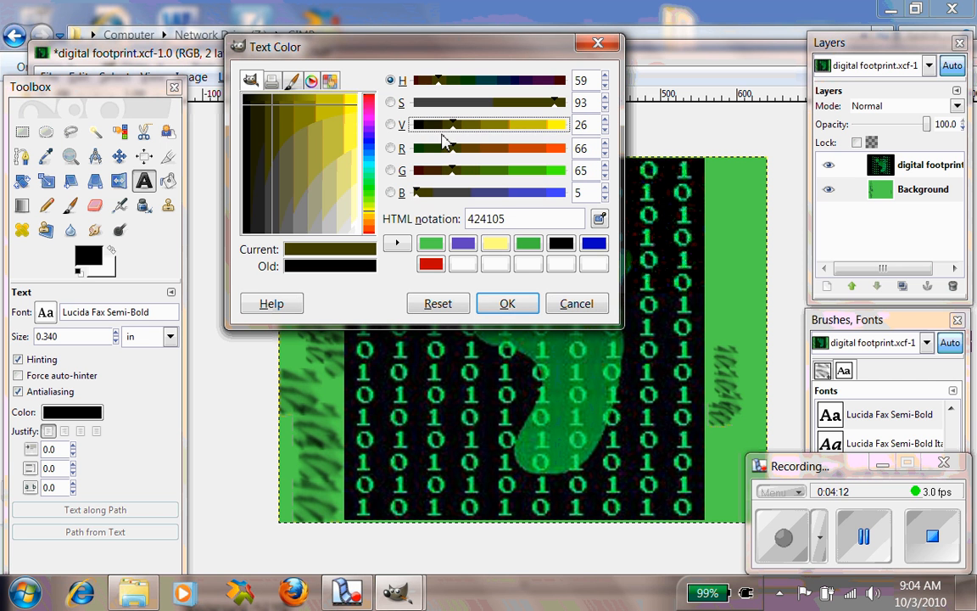
left_click(558, 243)
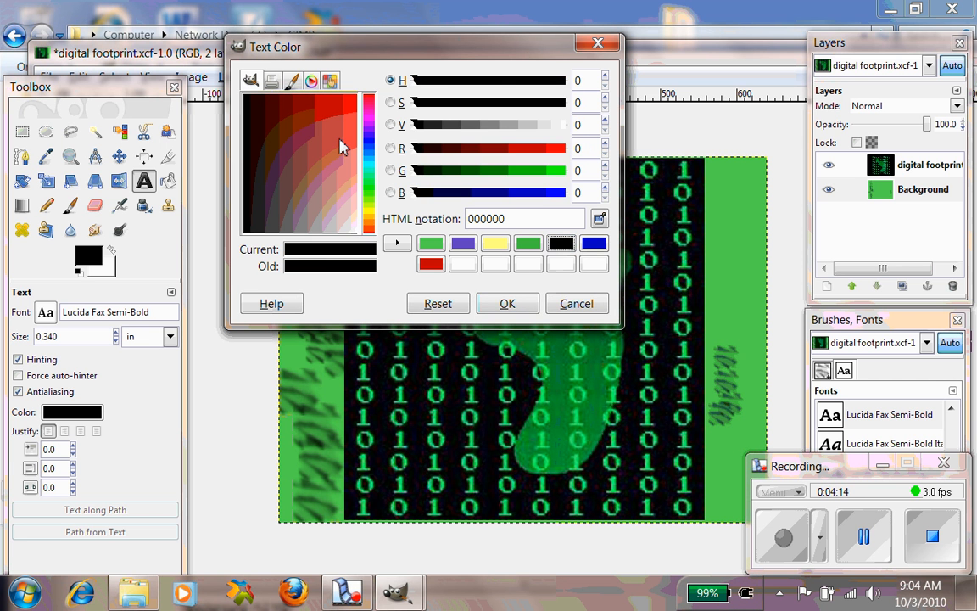
left_click_drag(339, 141, 341, 119)
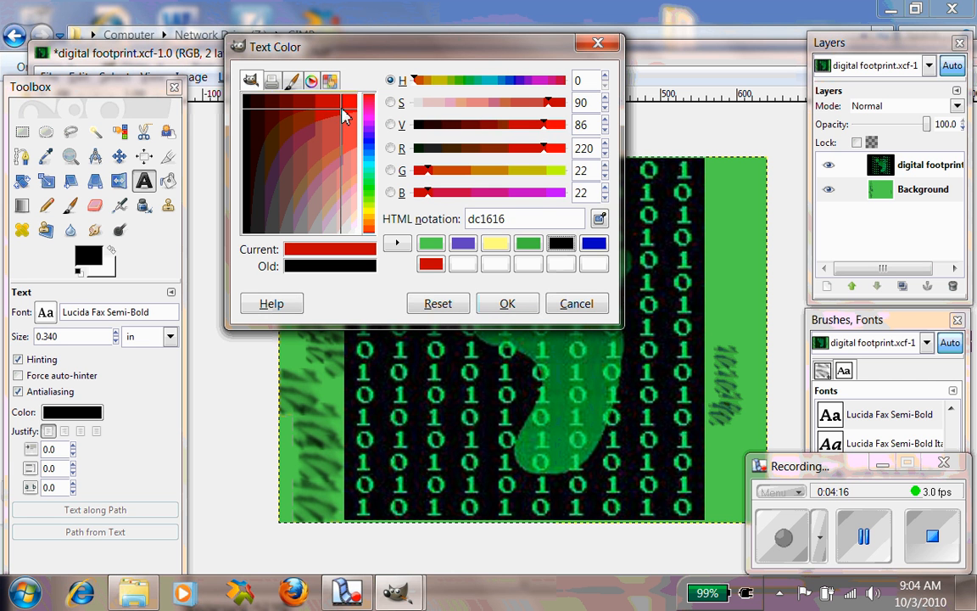
left_click(510, 306)
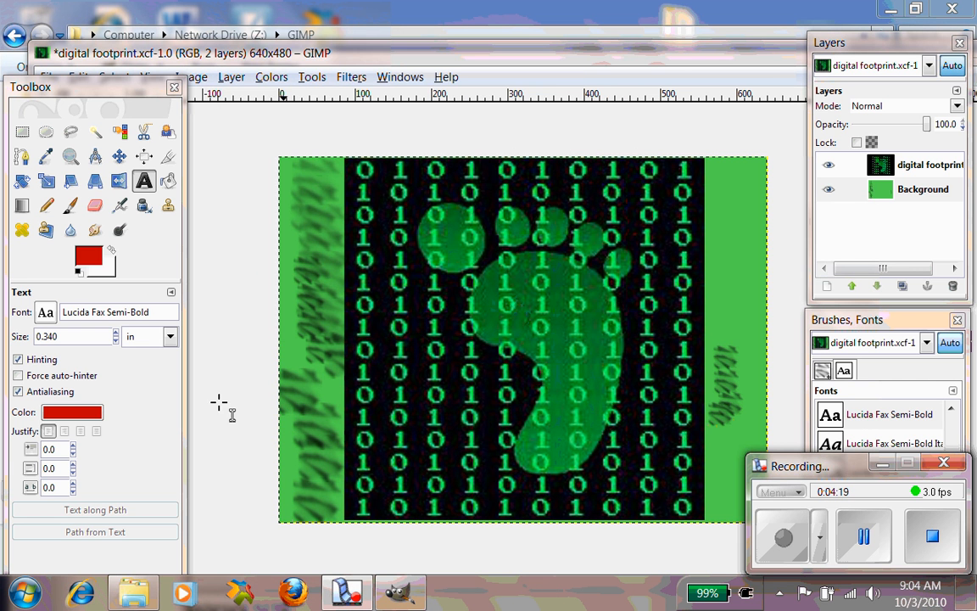
- Set the text justification to centered, leaving the indent at 0.0
left_click(80, 432)
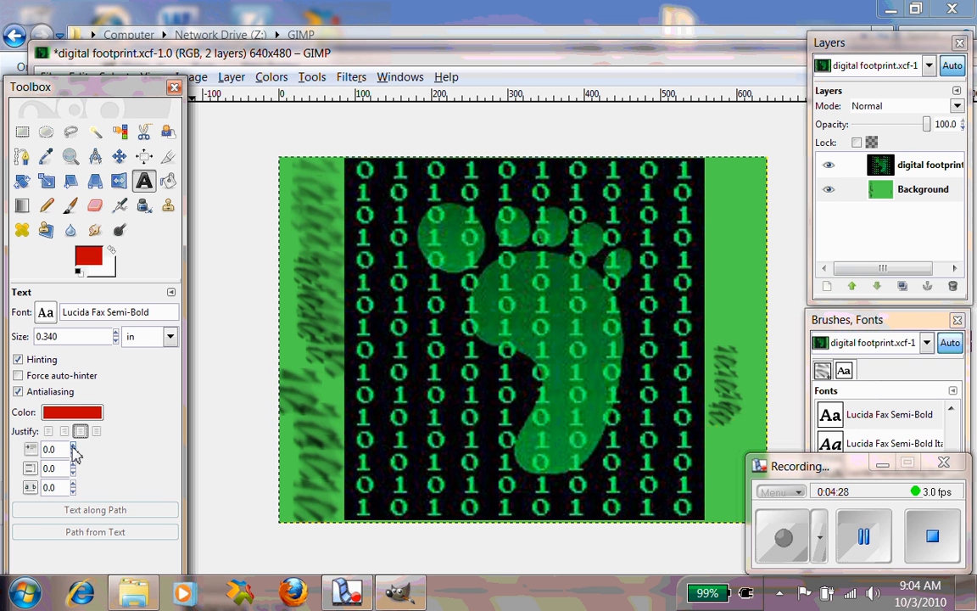
double_click(73, 446)
left_click(73, 454)
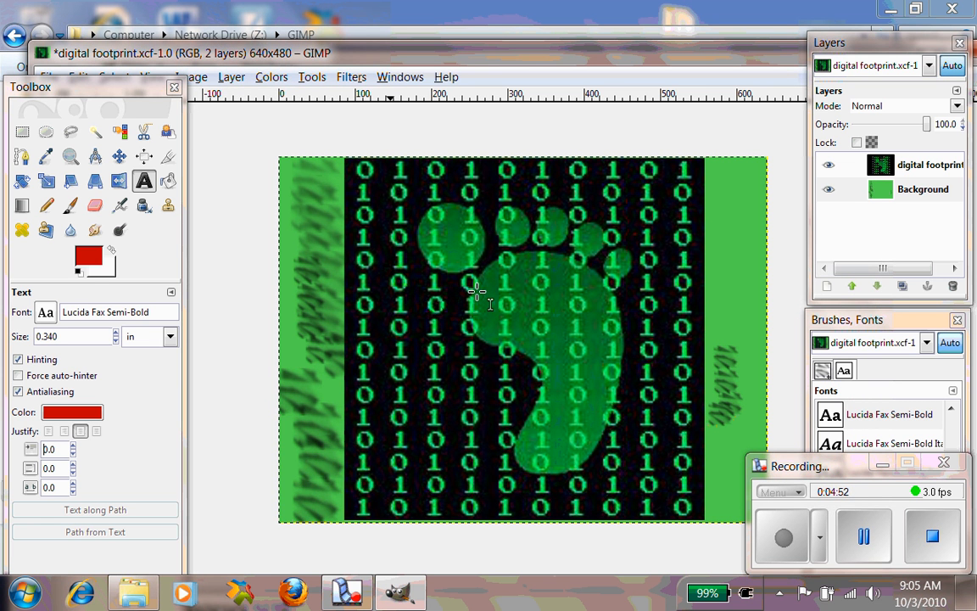
- Create a text layer reading "What's Your Digital Footprint?" and enable Use selected font in the text editor
key("Tab")
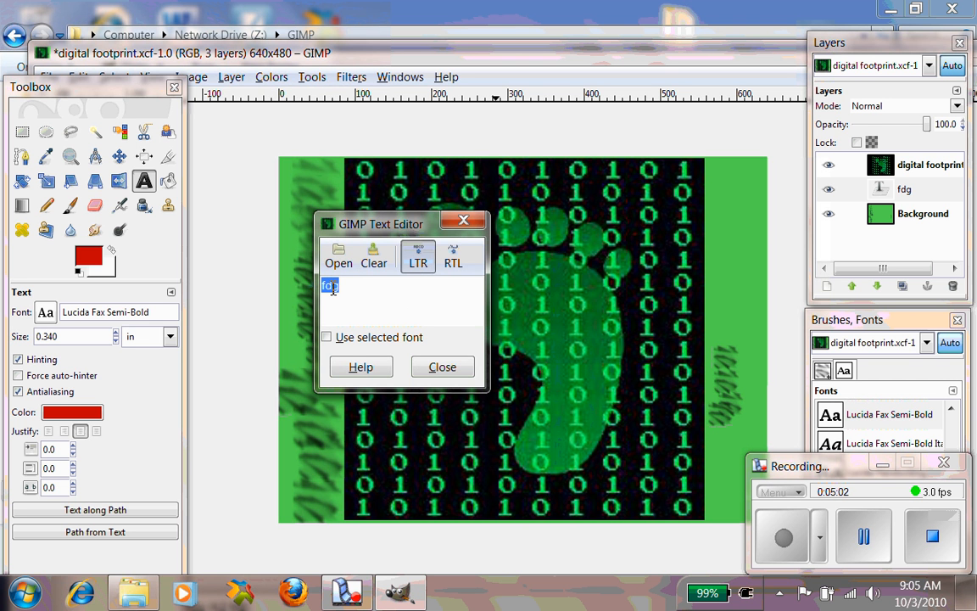
key("BackSpace")
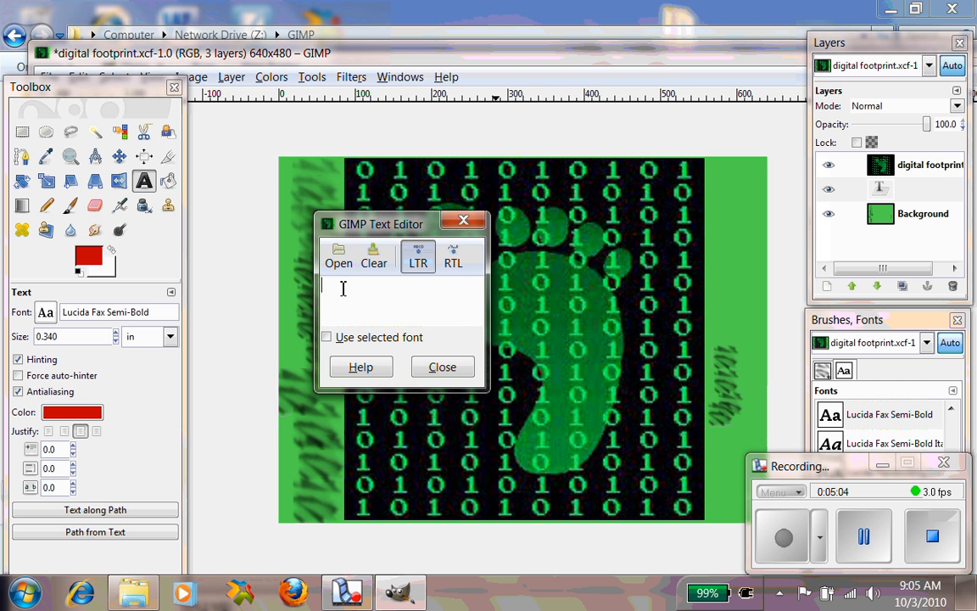
type("What ")
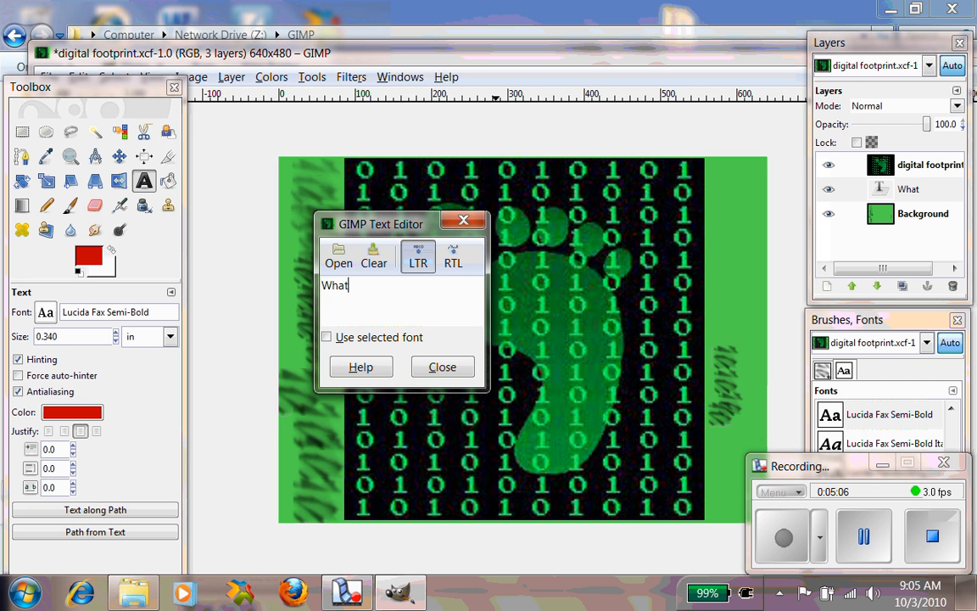
type("'s Your ")
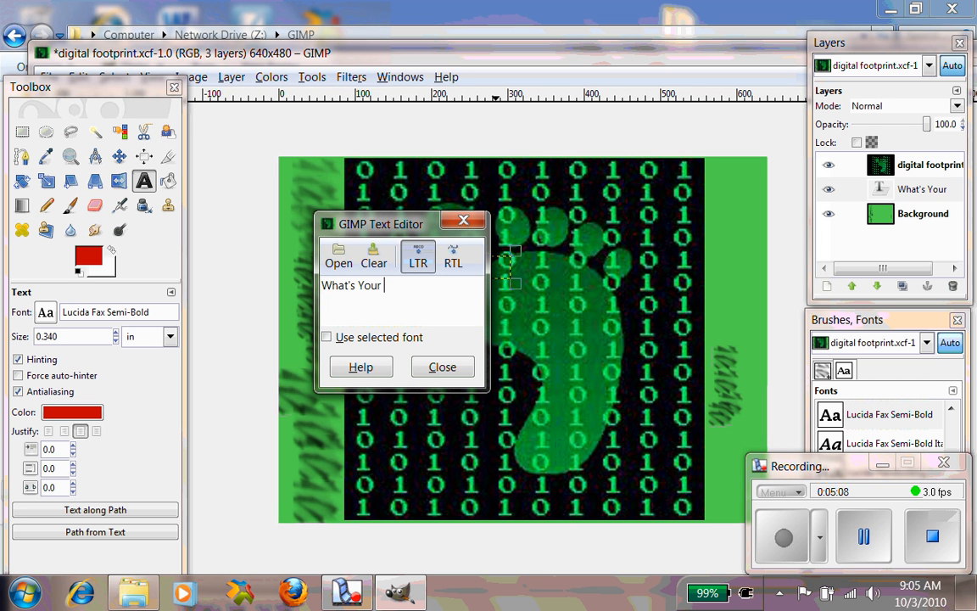
type("Digital Foot")
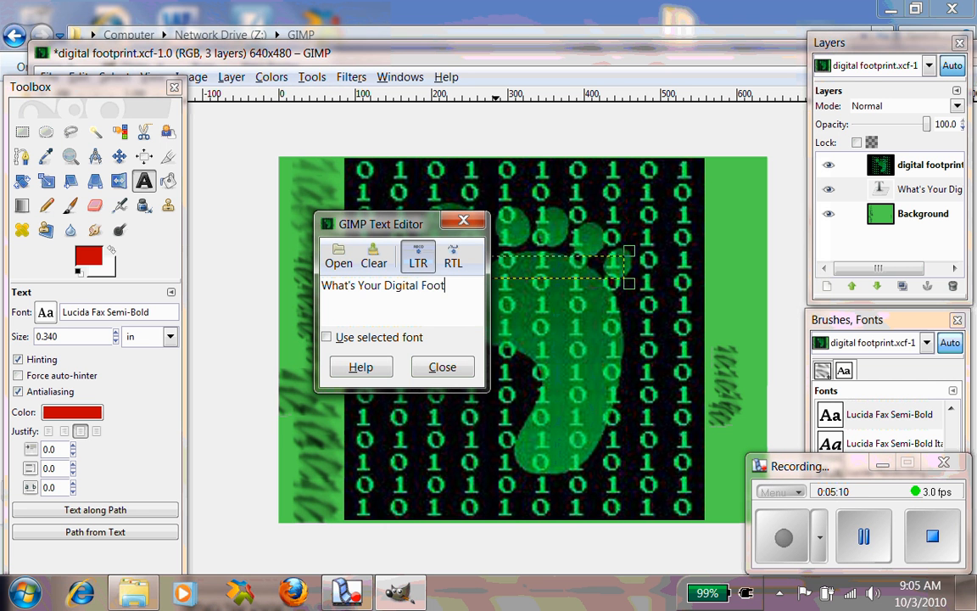
type("rrint?")
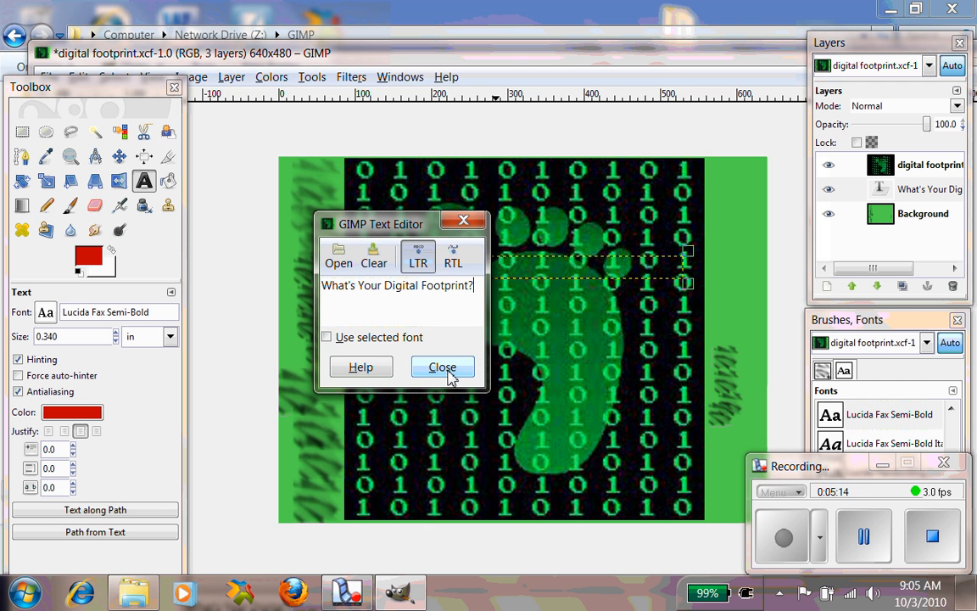
left_click(327, 338)
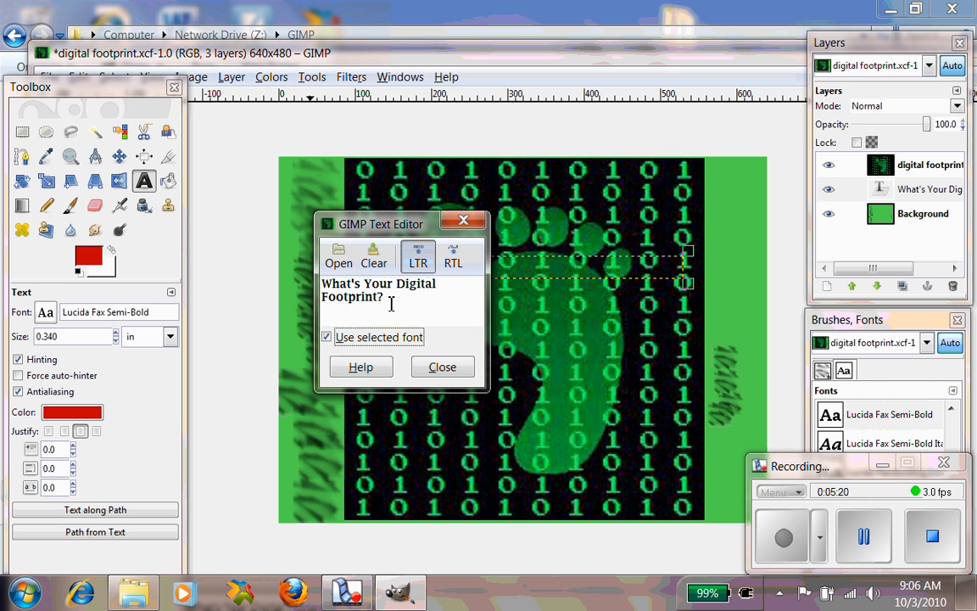
left_click(436, 367)
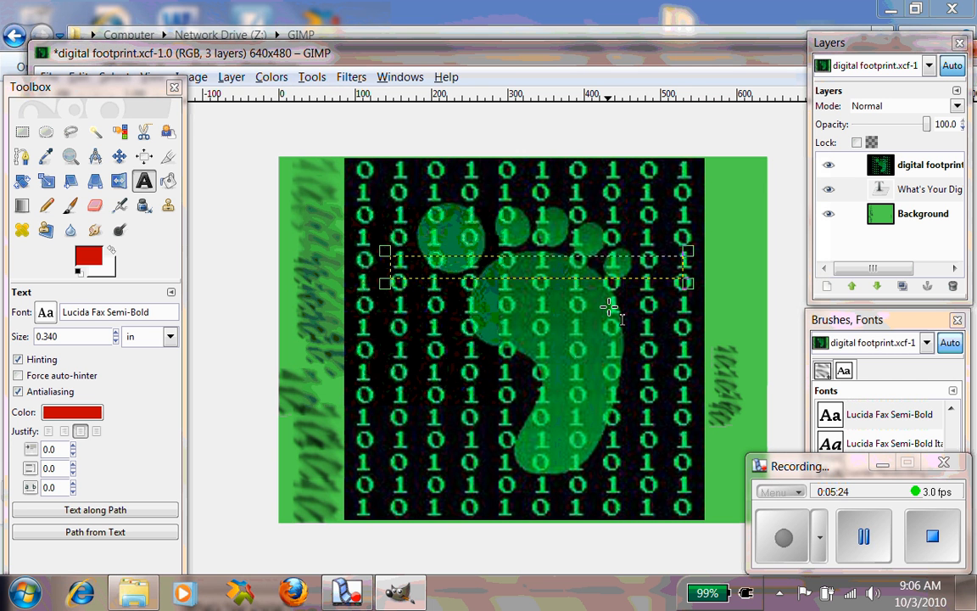
- Raise the text layer to the top of the layer stack and move the text down near the image's bottom
left_click(910, 194)
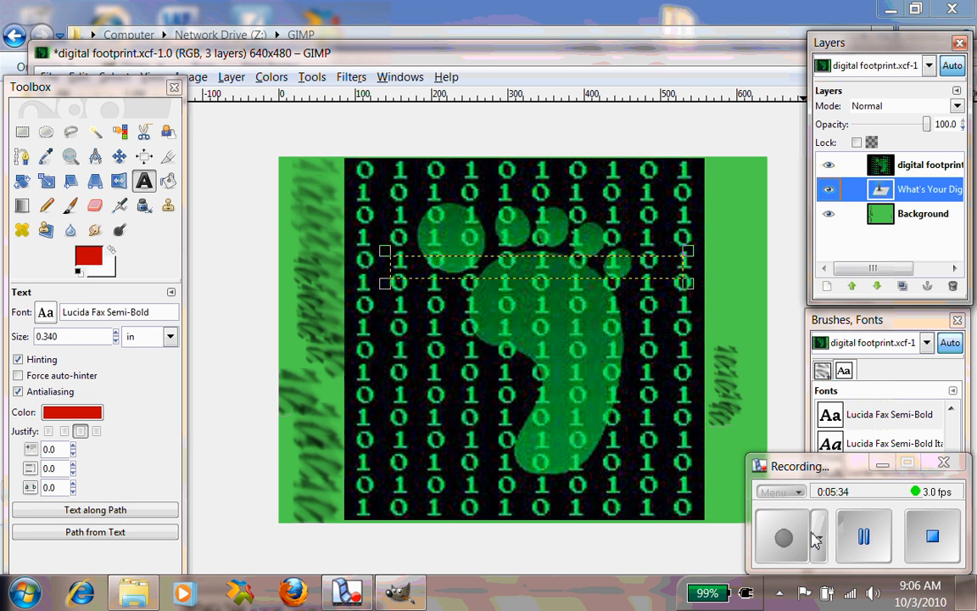
left_click(863, 542)
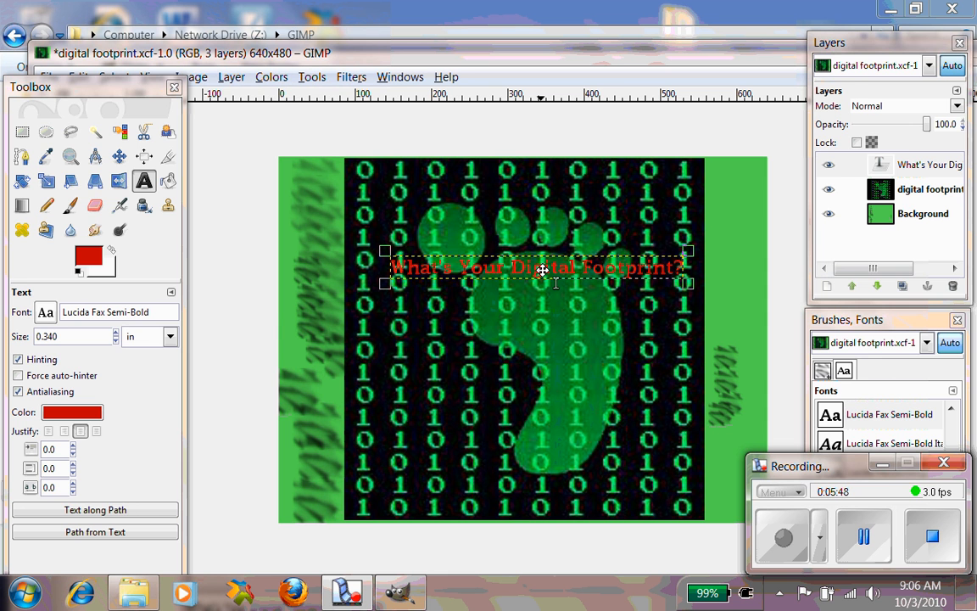
left_click_drag(542, 269, 536, 475)
left_click(442, 366)
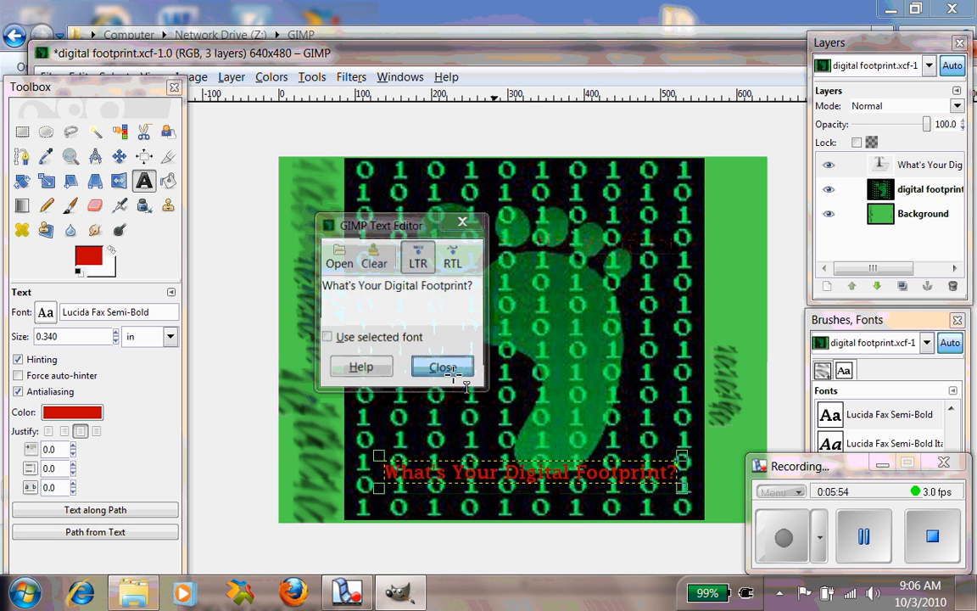
- Enlarge the text box and set the text size to 0.400 in
left_click_drag(683, 457, 719, 376)
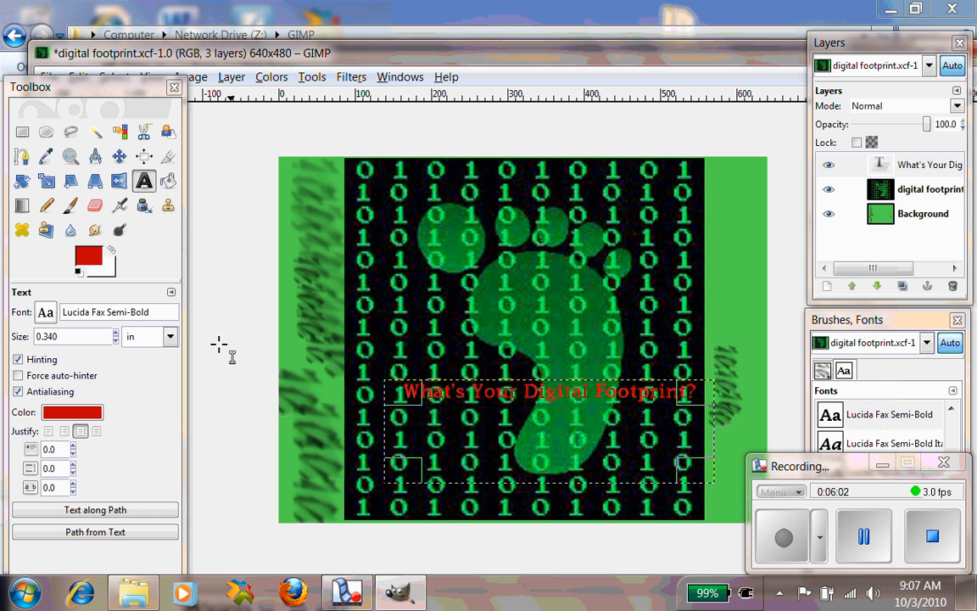
left_click(117, 334)
left_click(115, 332)
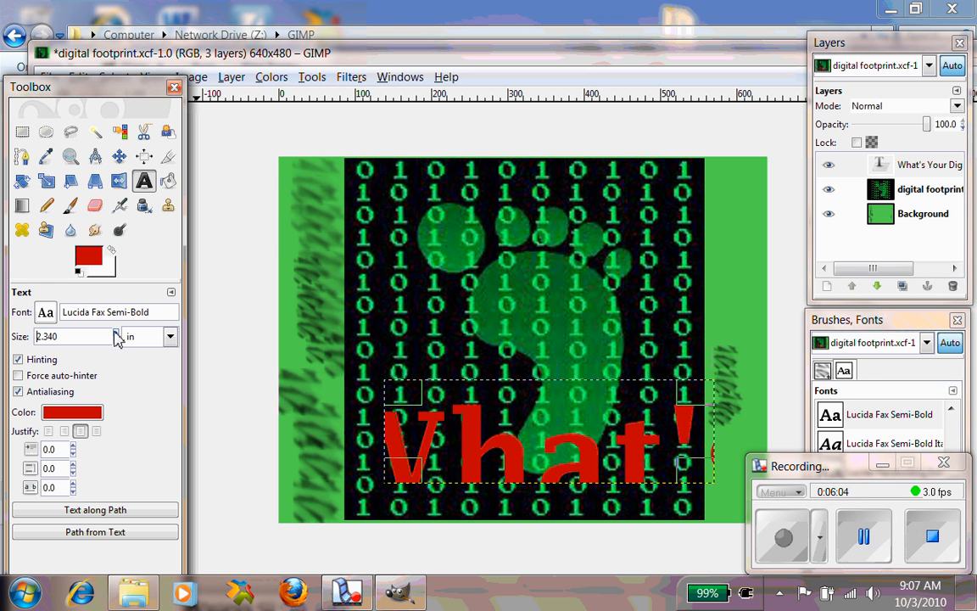
left_click(116, 339)
left_click(116, 340)
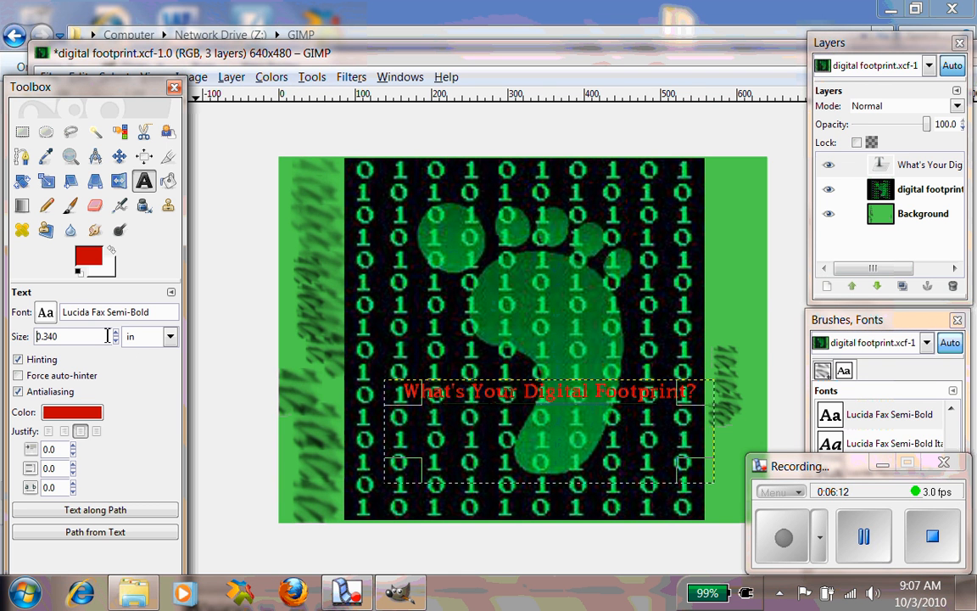
left_click_drag(53, 337, 48, 337)
type("4")
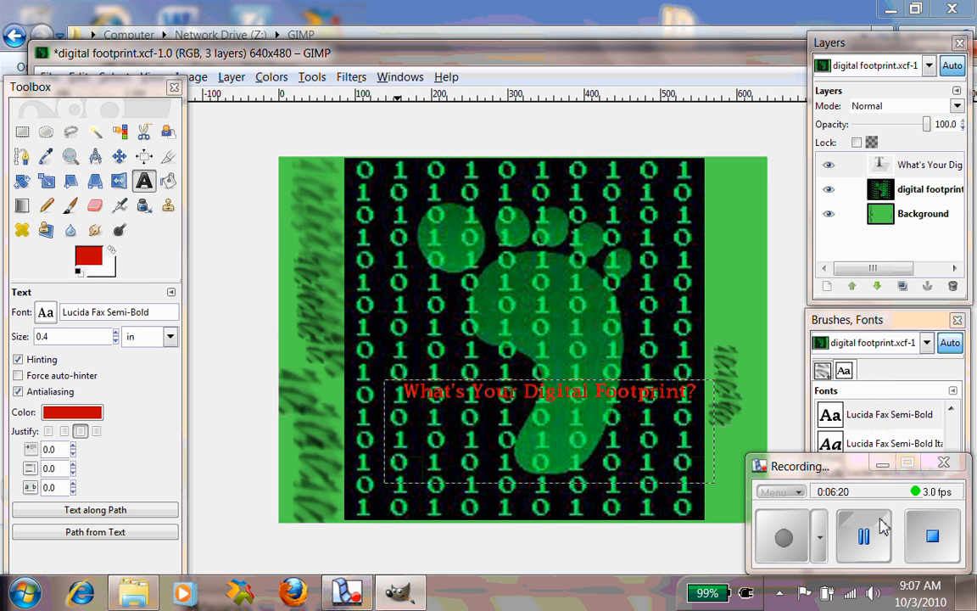
left_click(782, 537)
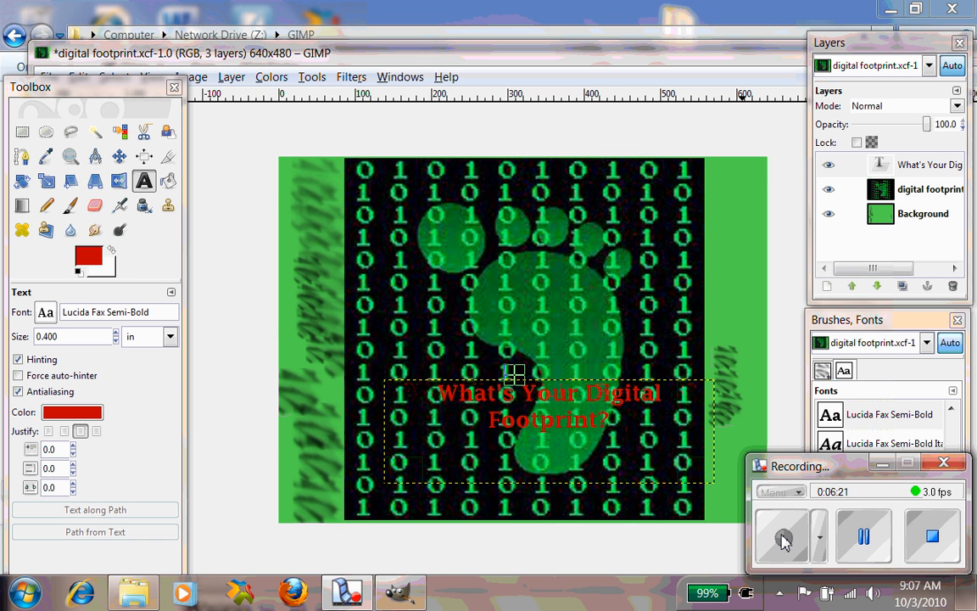
- Move the text block up over the footprint's toes
left_click(617, 386)
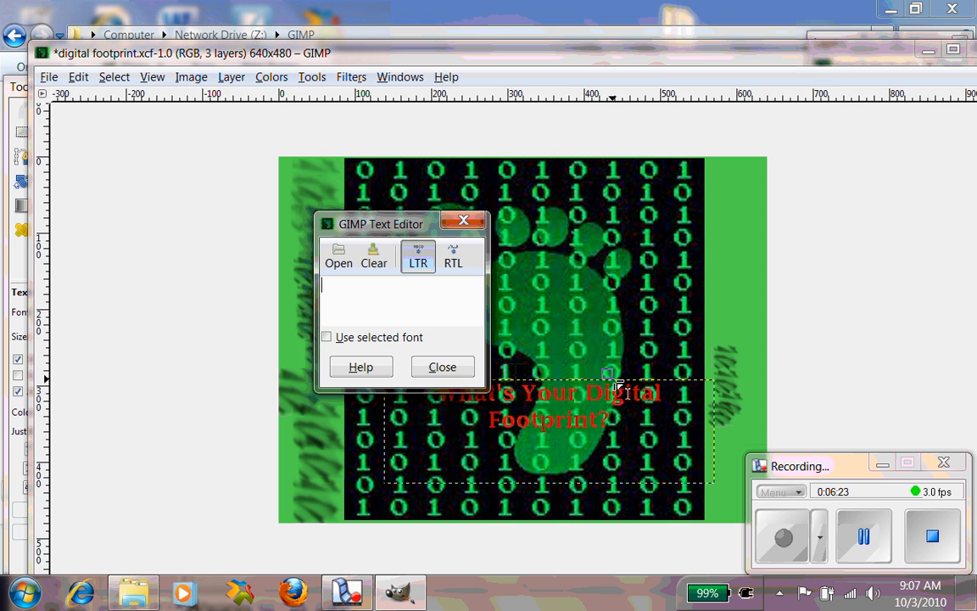
left_click(463, 369)
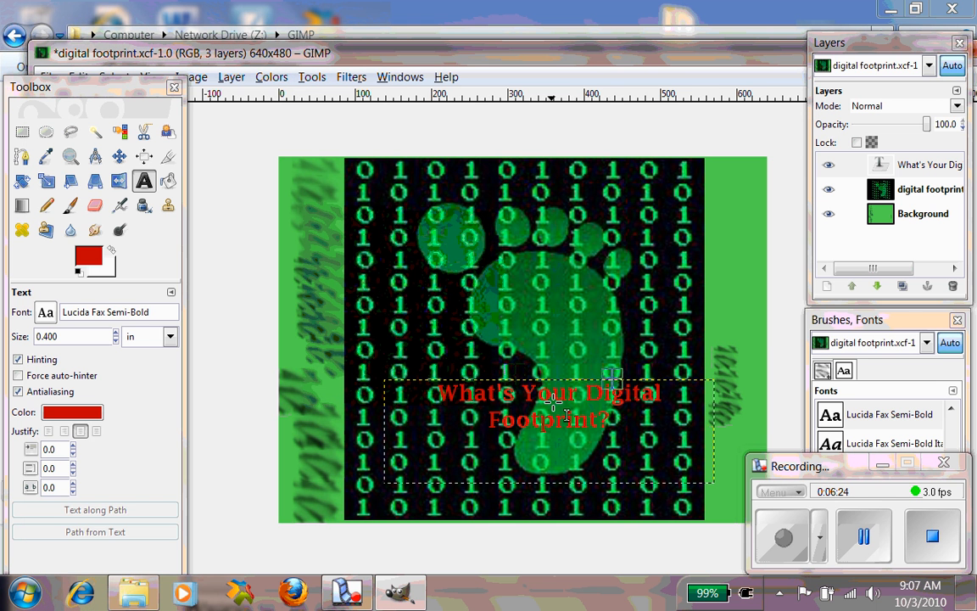
left_click(517, 410)
left_click_drag(517, 411, 512, 272)
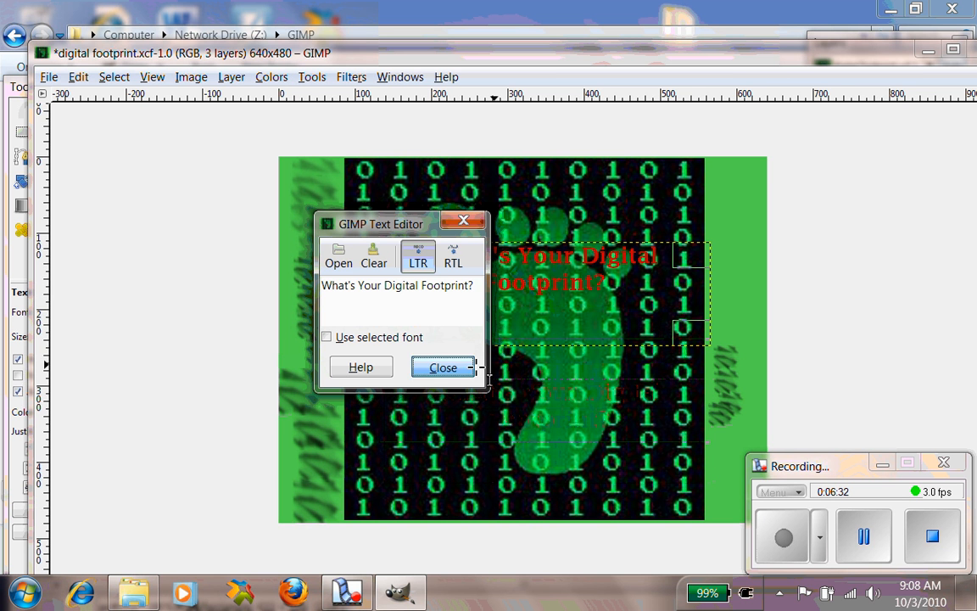
left_click(467, 367)
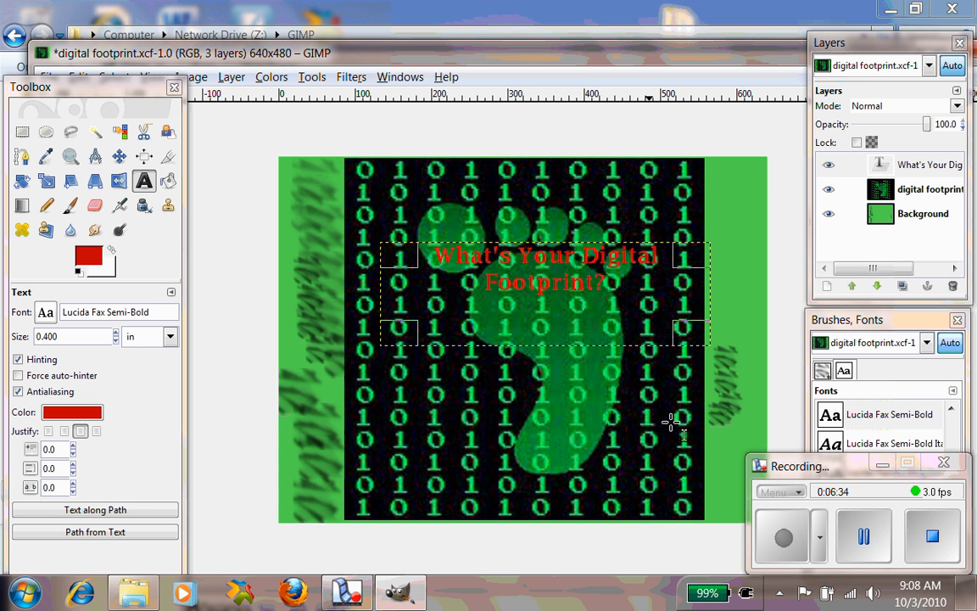
- Scale the digital footprint layer down to a smaller size
left_click(948, 191)
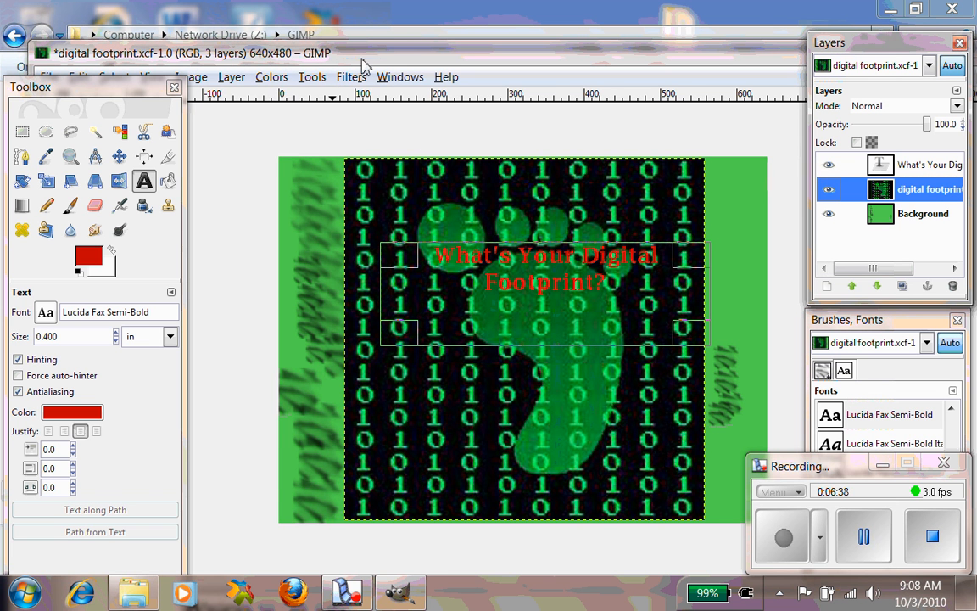
double_click(327, 53)
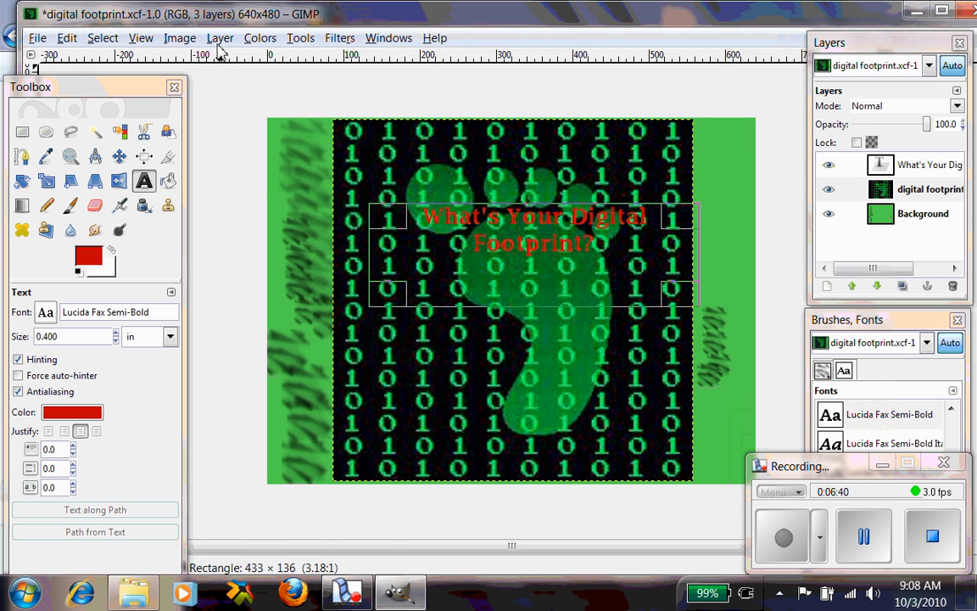
left_click(219, 37)
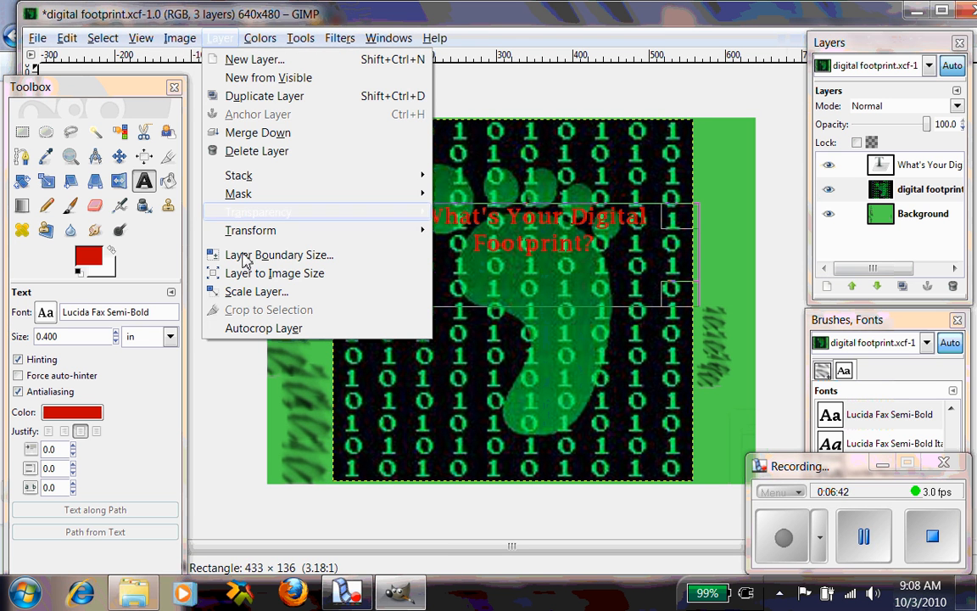
left_click(249, 297)
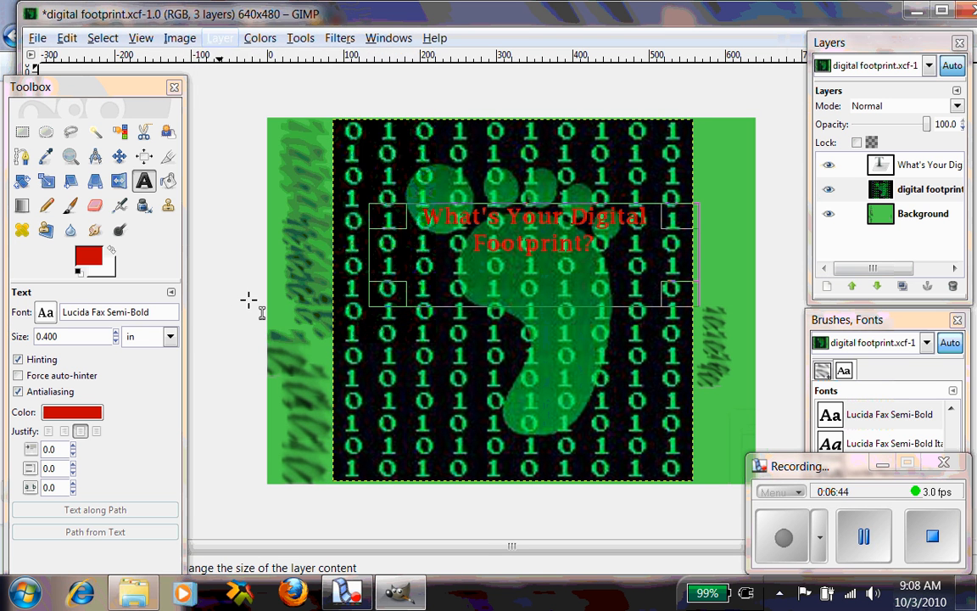
left_click_drag(182, 154, 181, 155)
left_click(210, 262)
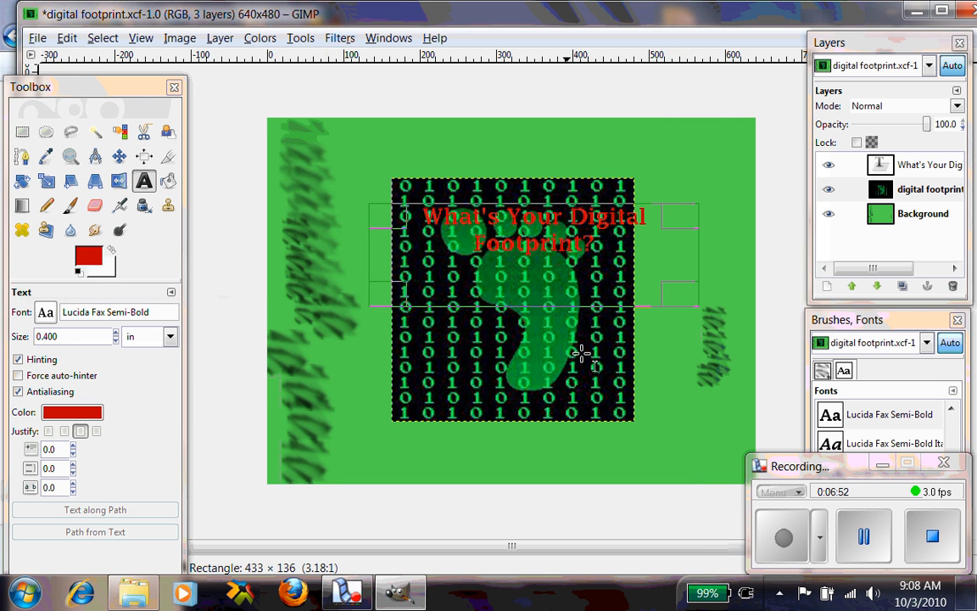
- Move the digital footprint layer down beneath the title text with the Move tool
left_click(899, 195)
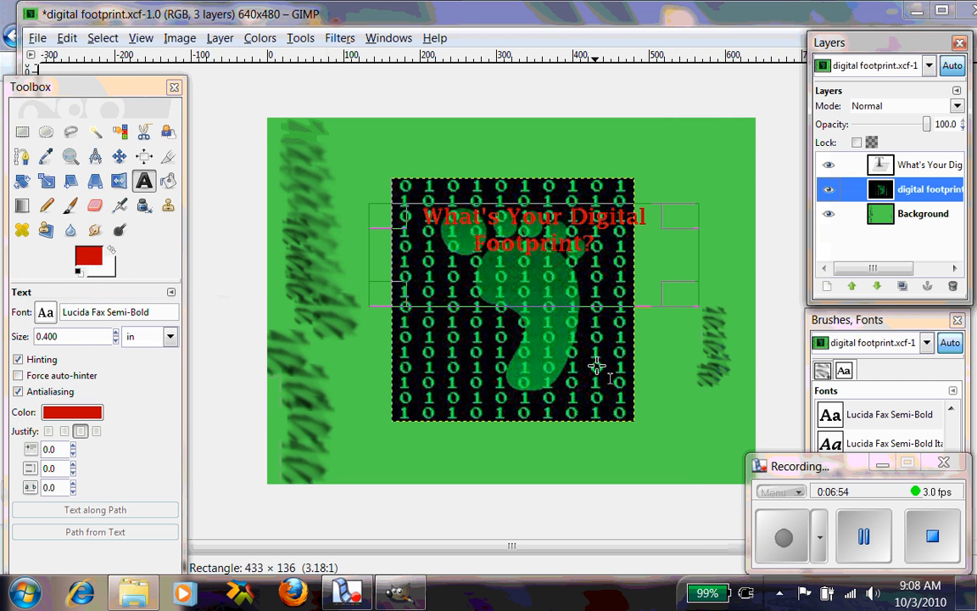
left_click(119, 157)
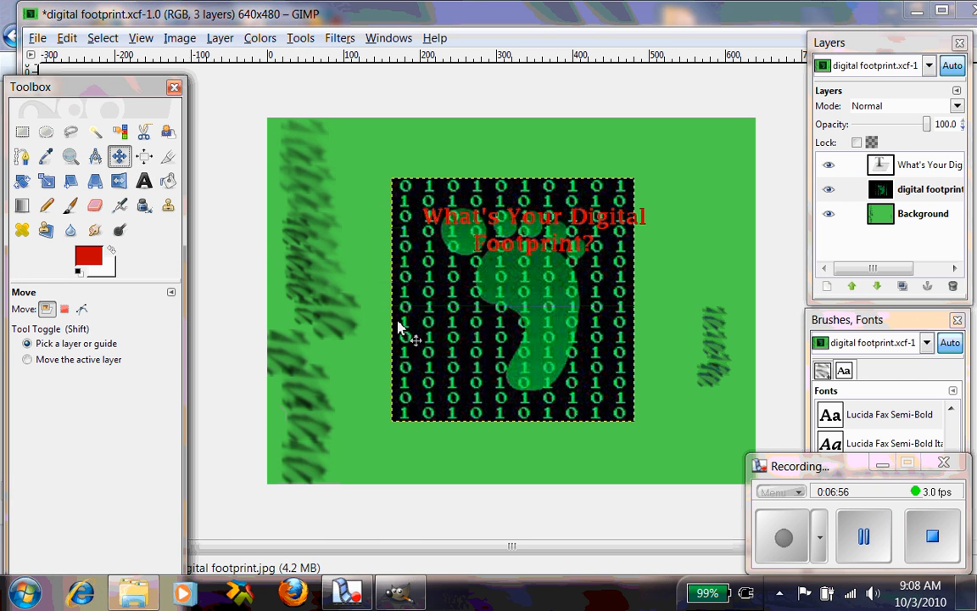
left_click_drag(521, 305, 528, 353)
left_click(911, 172)
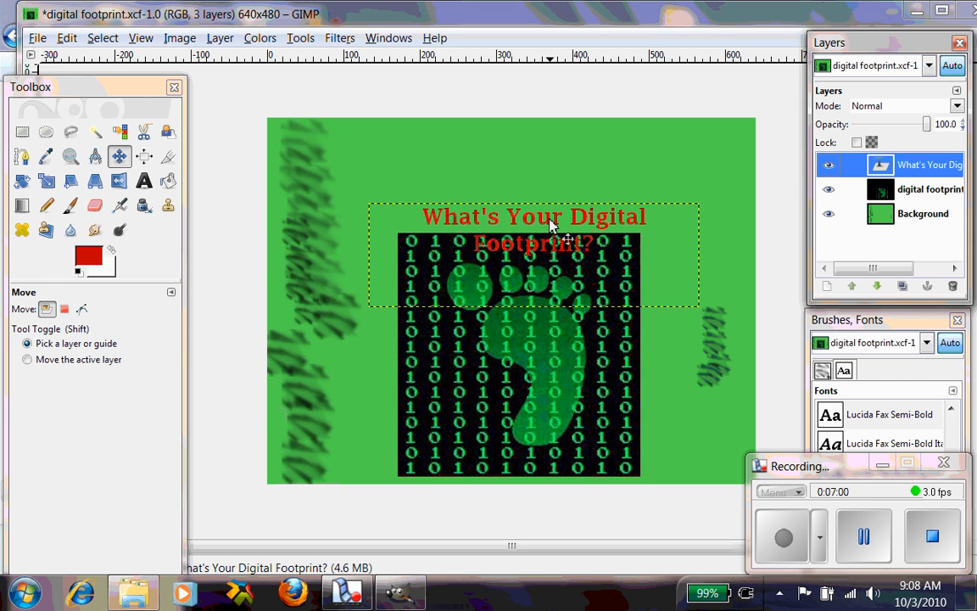
mouse_move(551, 213)
left_mouse_down()
mouse_move(543, 196)
mouse_move(561, 224)
mouse_move(547, 206)
left_mouse_up()
left_click(931, 167)
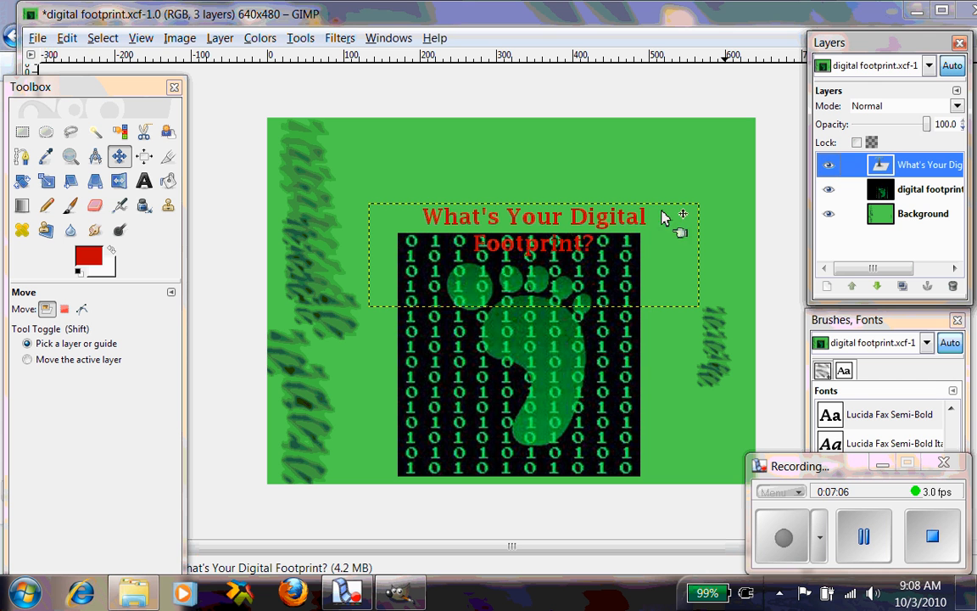
mouse_move(645, 219)
left_mouse_down()
mouse_move(631, 182)
mouse_move(633, 203)
left_mouse_up()
left_click(880, 165)
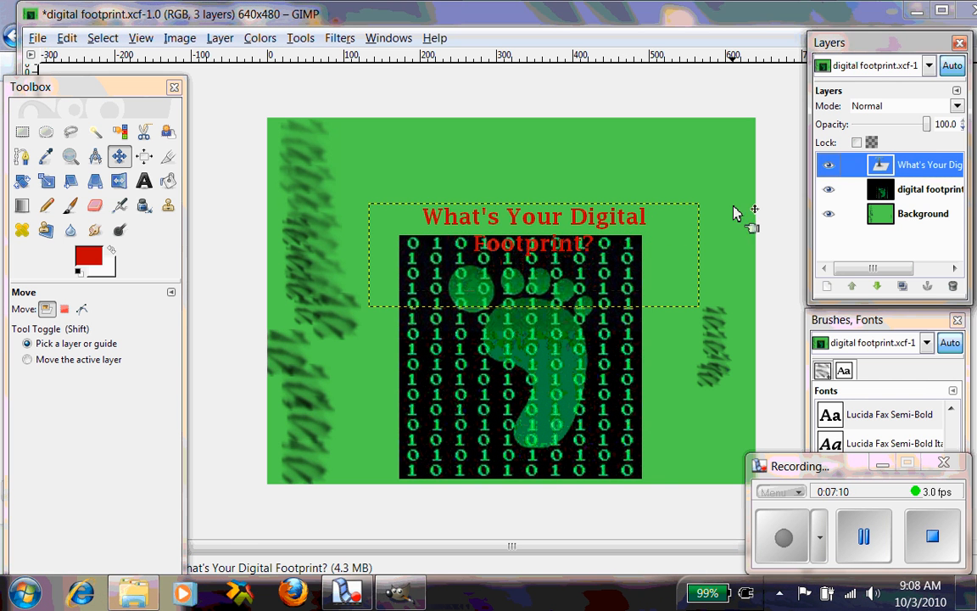
left_click_drag(567, 243, 564, 268)
left_click(561, 240)
left_click(874, 166)
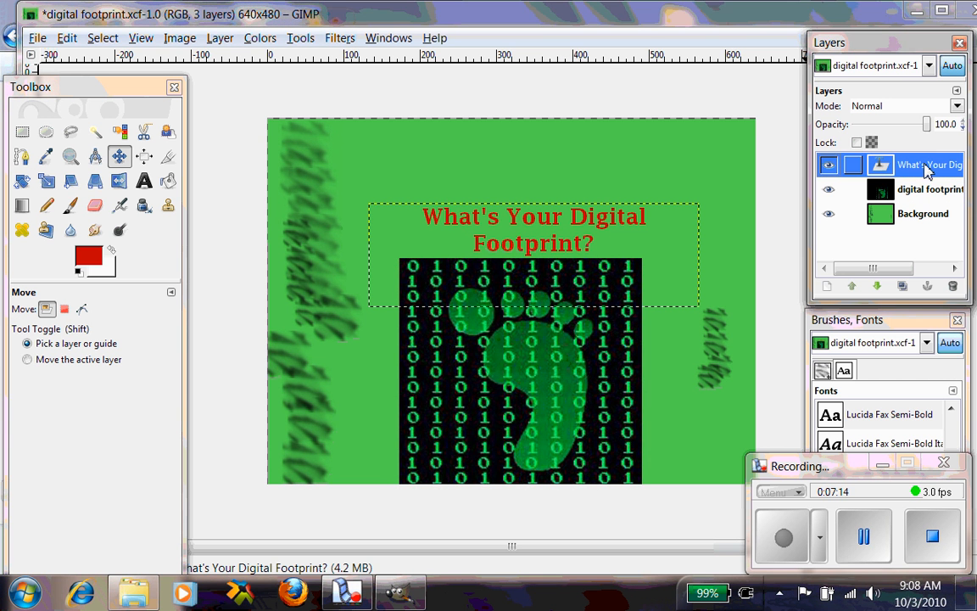
mouse_move(572, 230)
left_mouse_down()
mouse_move(571, 198)
mouse_move(577, 243)
mouse_move(572, 226)
left_mouse_up()
left_click(943, 462)
left_click(926, 550)
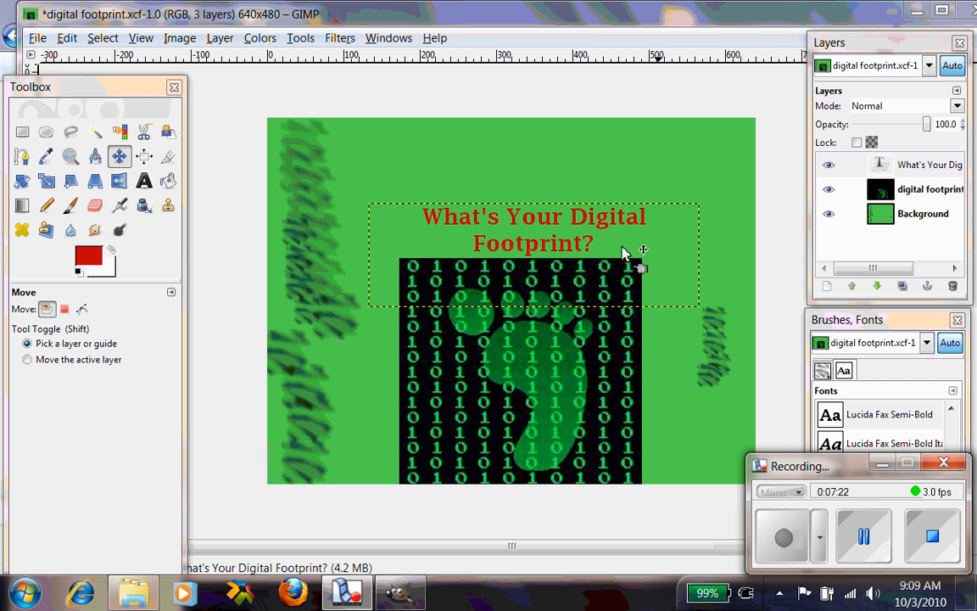
- Set the Move tool to move the active layer and drag the title text up to the image's top
left_click(905, 166)
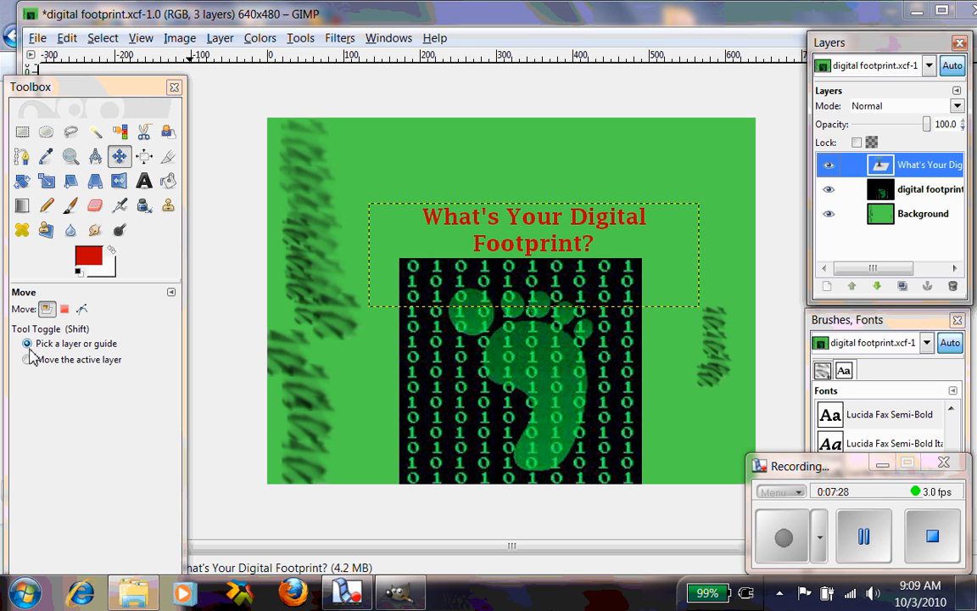
left_click(28, 360)
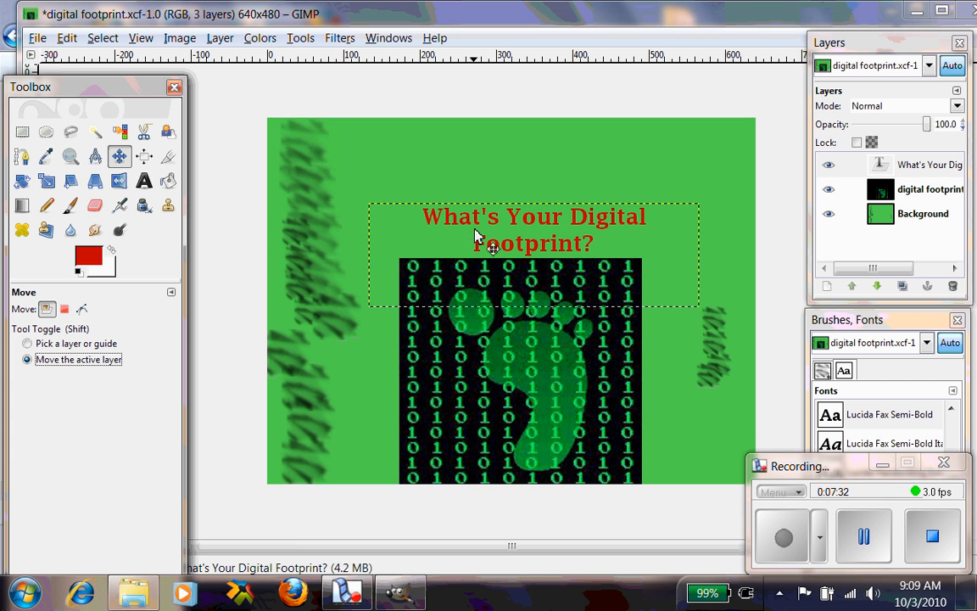
left_click_drag(476, 236, 504, 157)
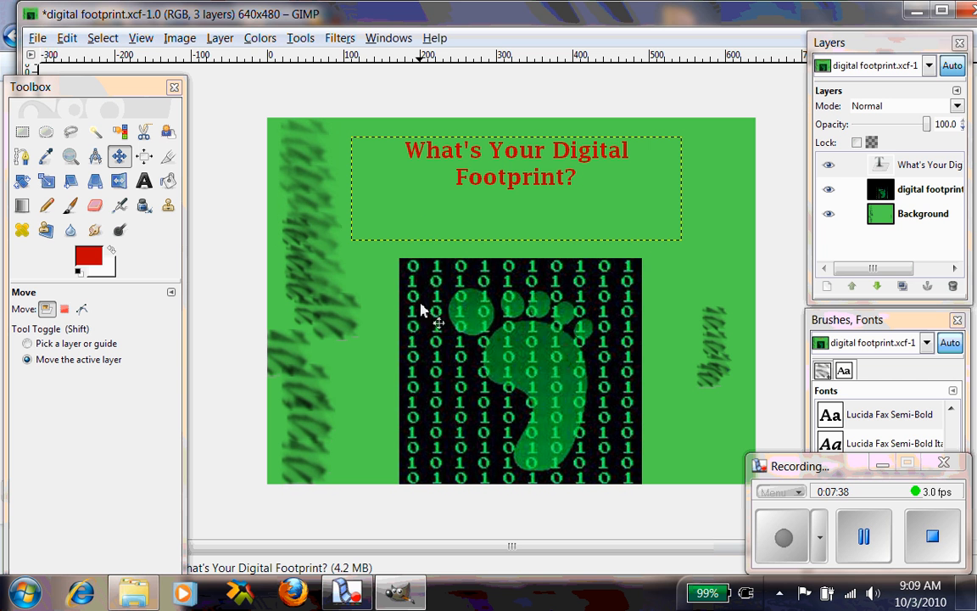
- Move the digital footprint layer up slightly, just below the title
left_click(822, 183)
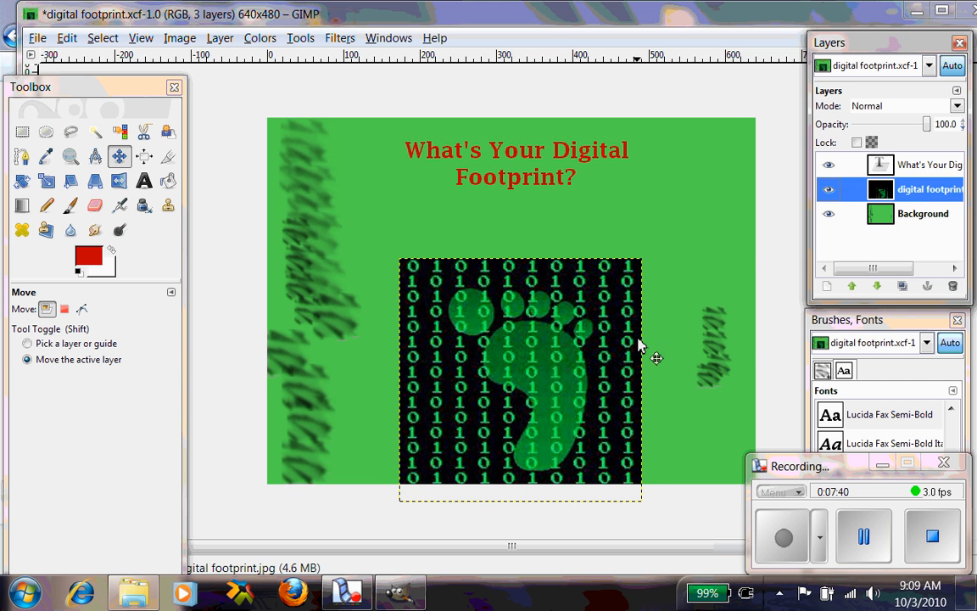
left_click_drag(572, 337, 571, 306)
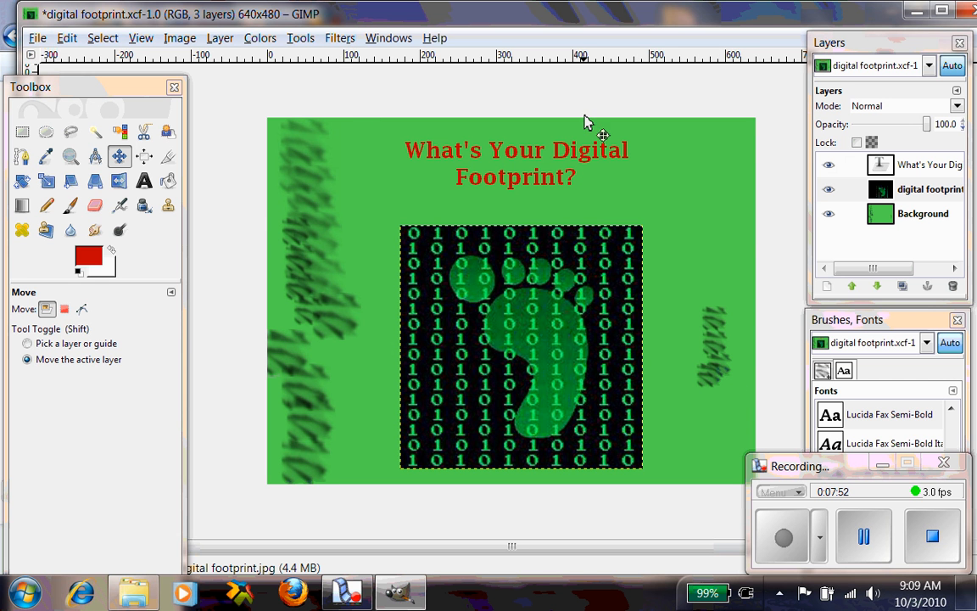
left_click(904, 197)
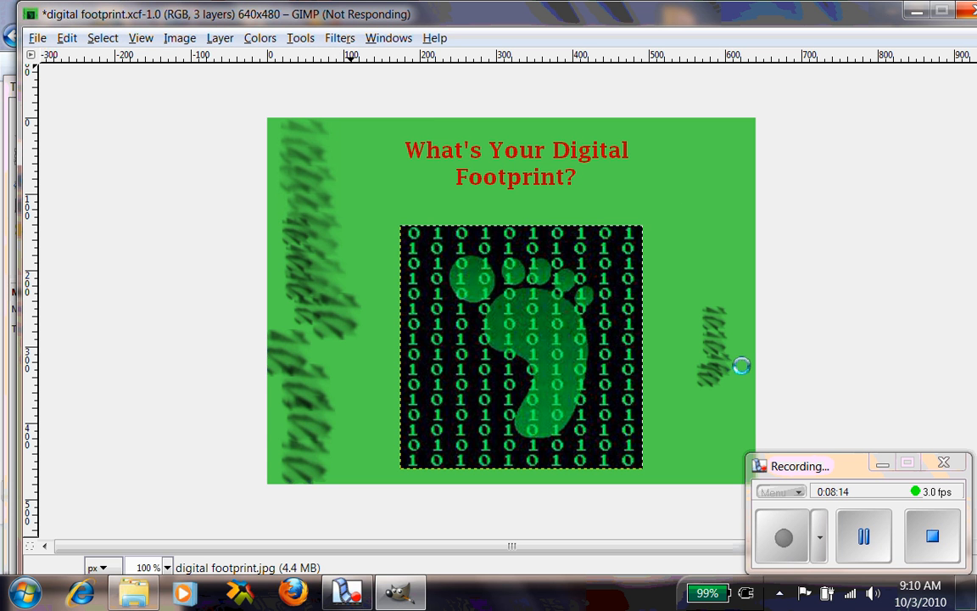
left_click(796, 540)
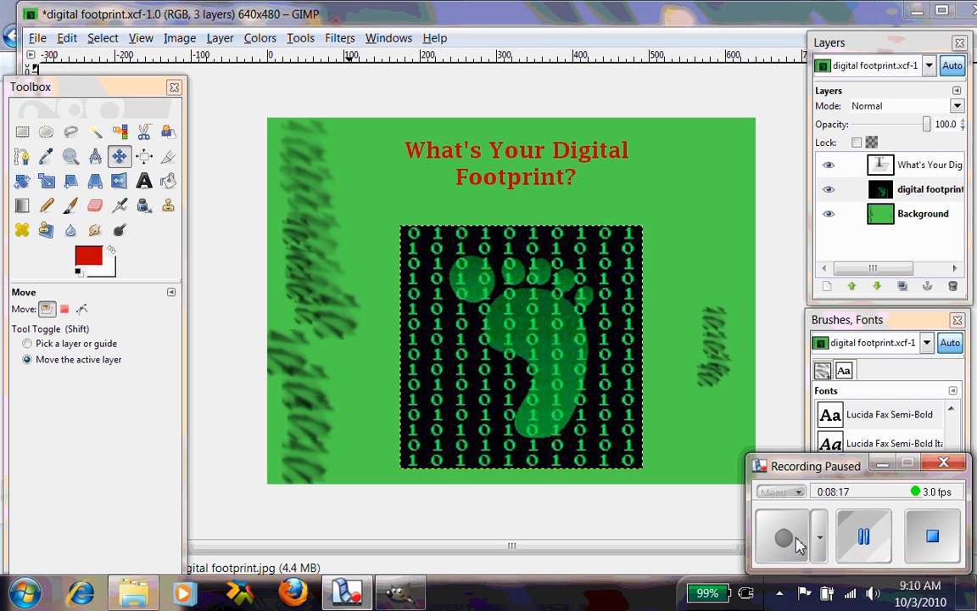
left_click(796, 540)
- Apply a Gaussian Blur with a 5.0 px horizontal and vertical radius to the footprint layer
left_click(339, 39)
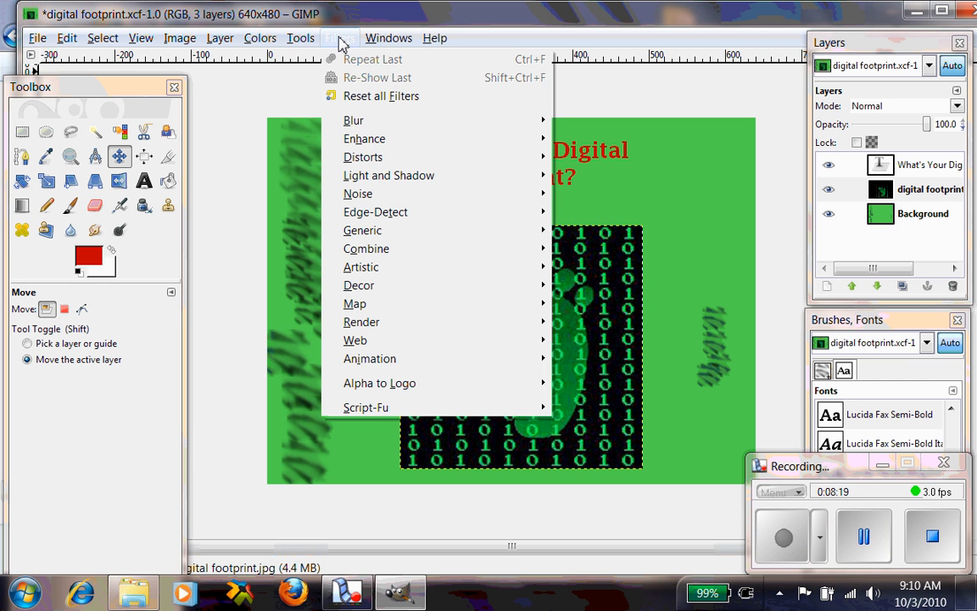
mouse_move(368, 127)
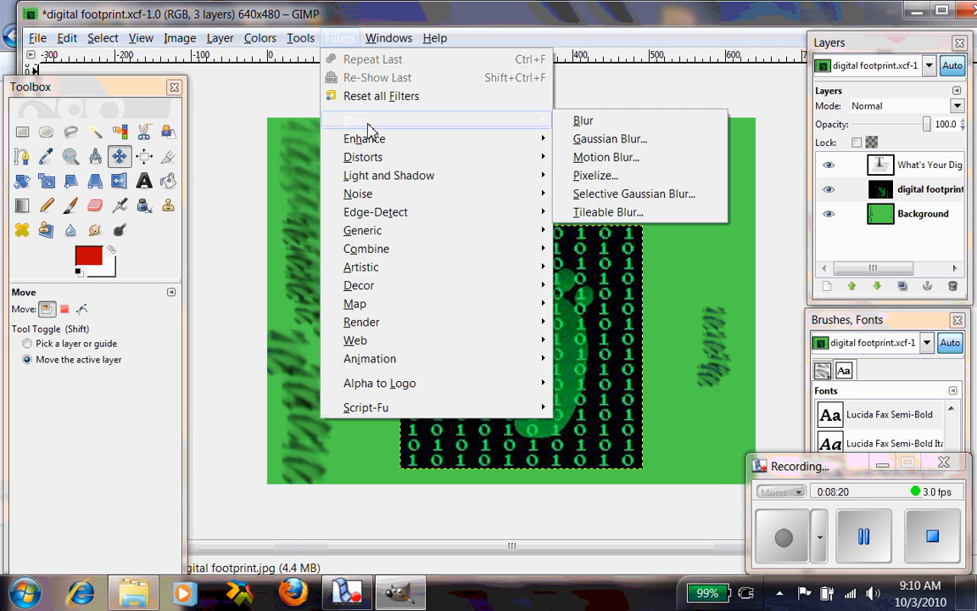
left_click(584, 143)
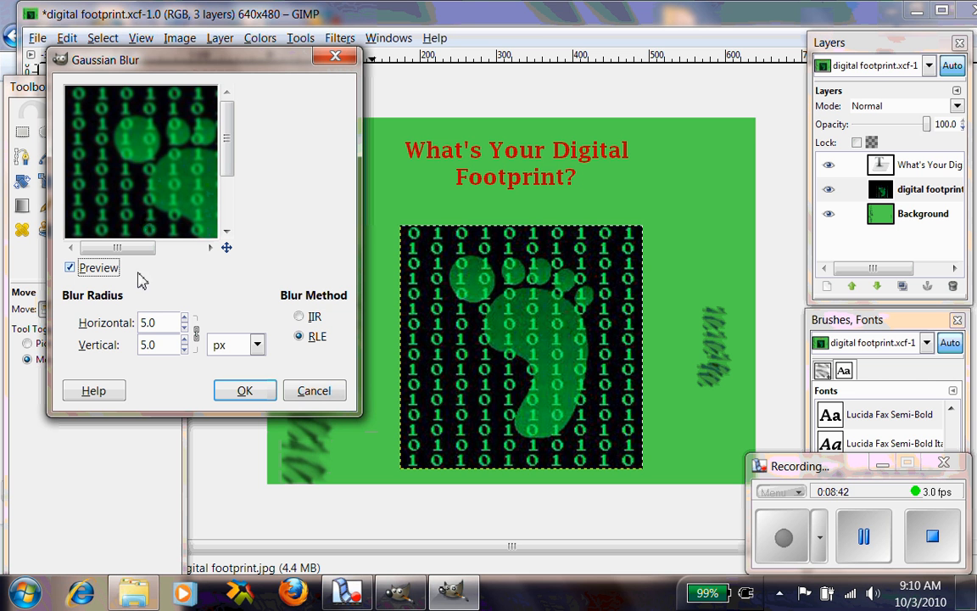
left_click(184, 319)
left_click(184, 319)
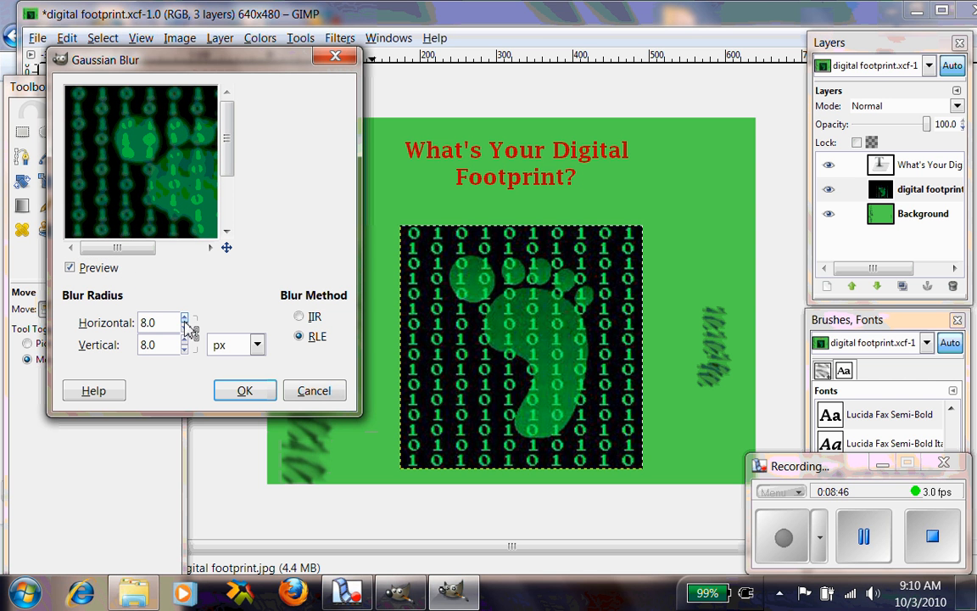
left_click(185, 319)
left_click(185, 319)
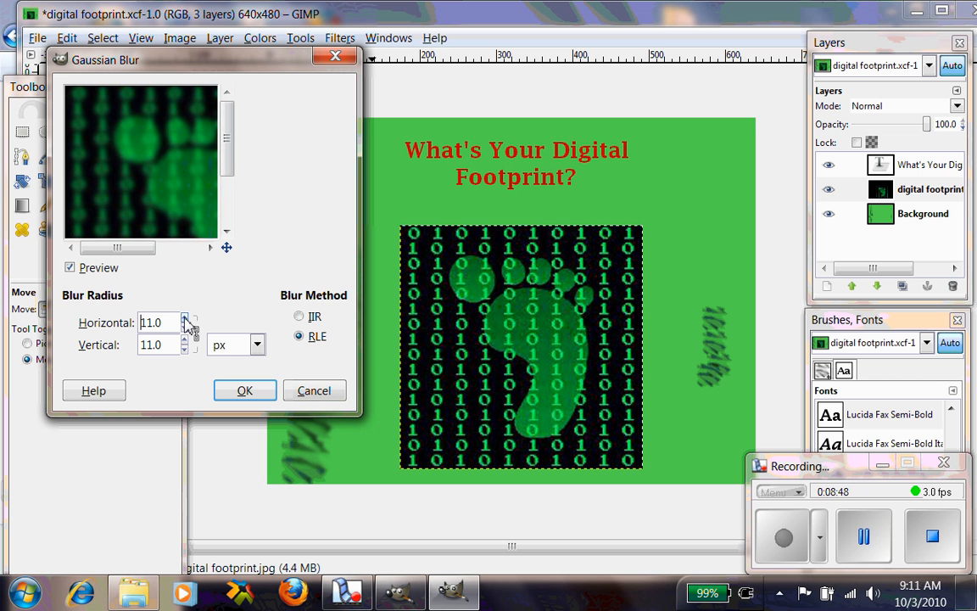
left_click(184, 319)
left_click(184, 329)
left_click(184, 329)
left_click(185, 329)
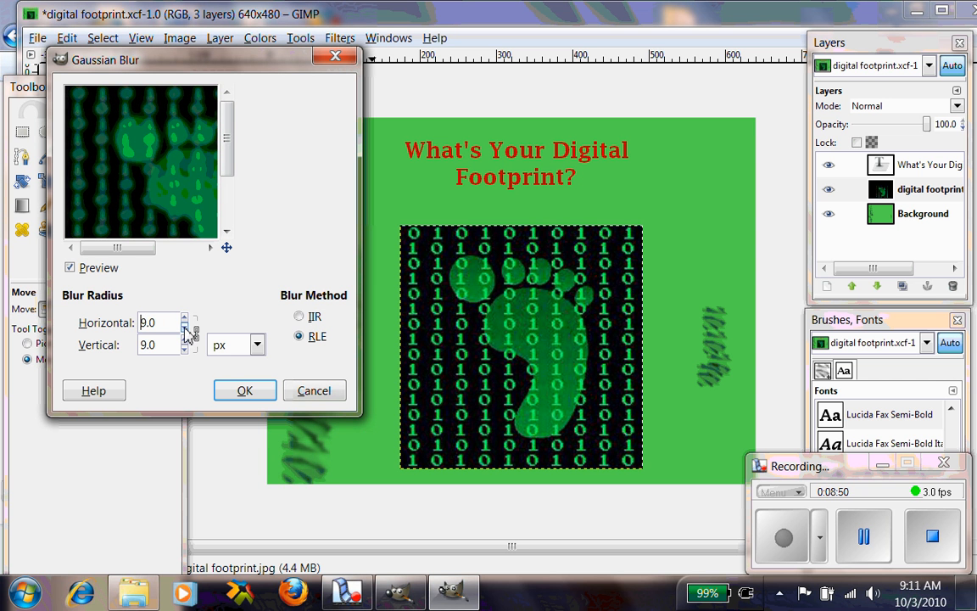
left_click(184, 330)
left_click(184, 329)
left_click(184, 329)
left_click(184, 329)
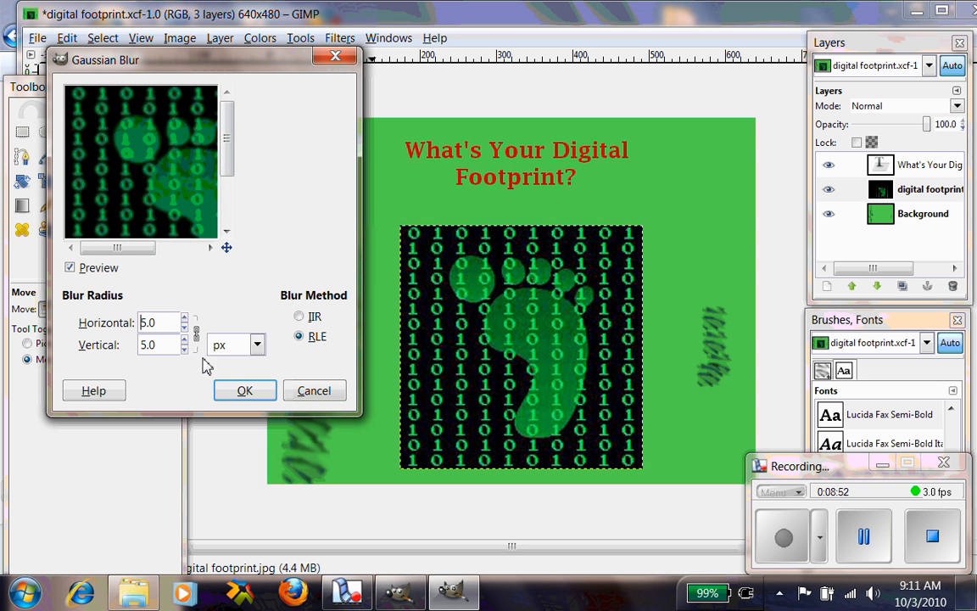
left_click(245, 390)
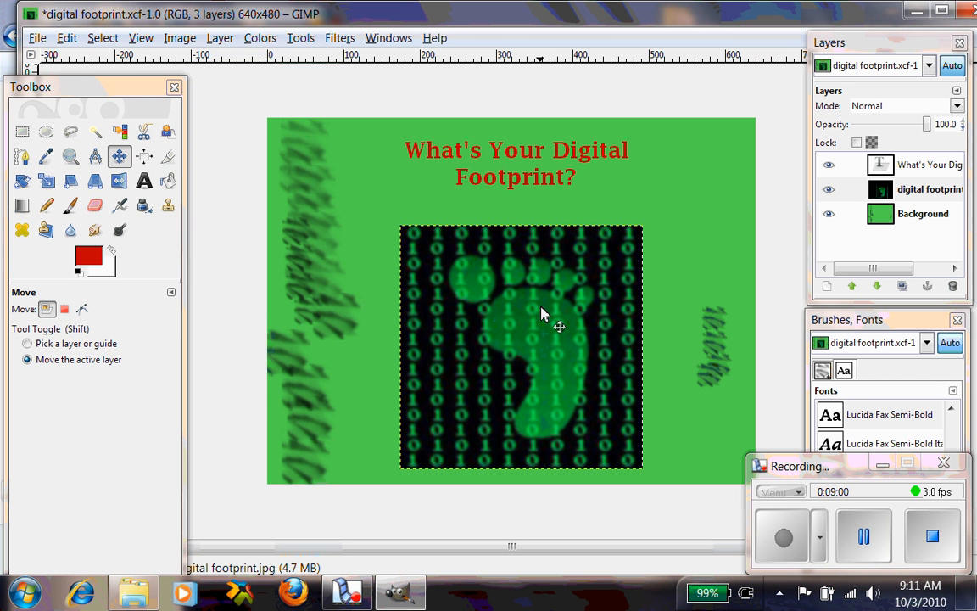
- Apply the Cartoon filter with mask radius 31.83 and percent black 0.787 to the footprint layer
left_click(340, 38)
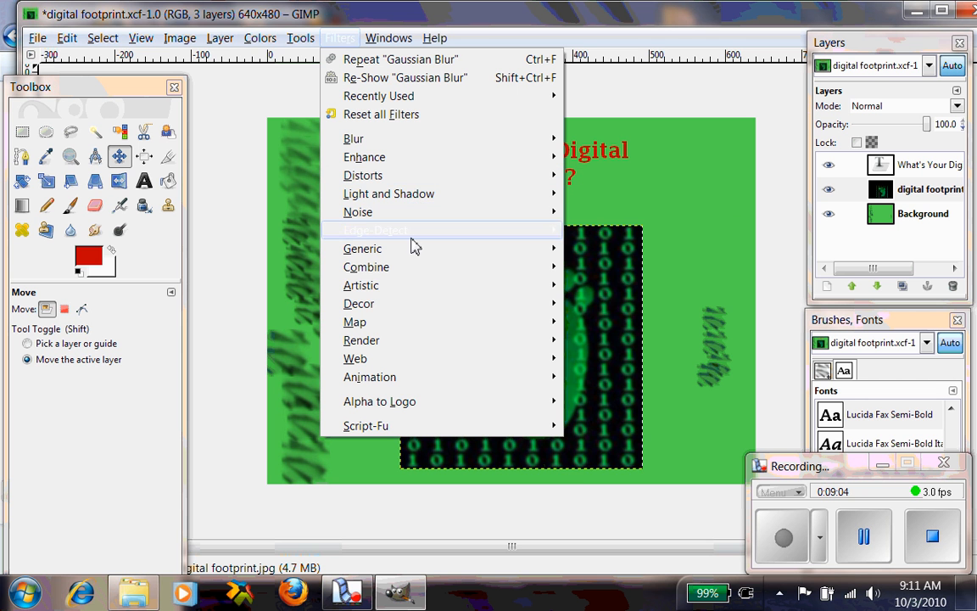
mouse_move(414, 286)
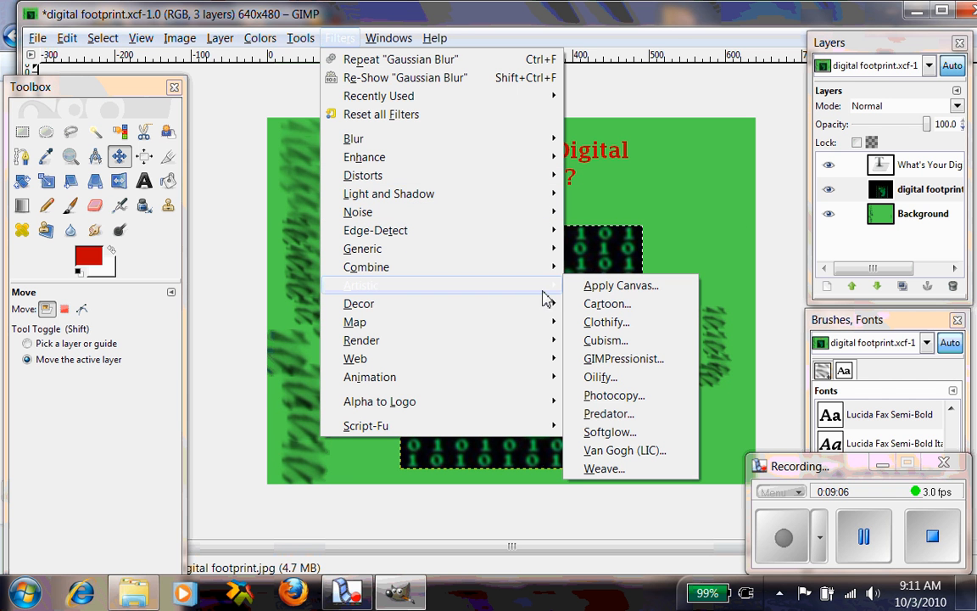
left_click(606, 317)
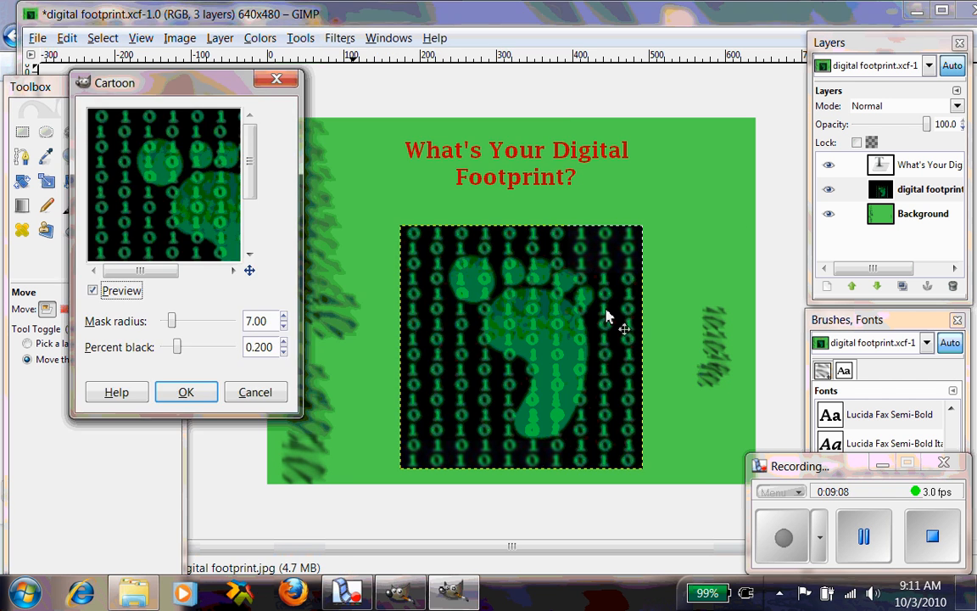
left_click_drag(172, 320, 206, 320)
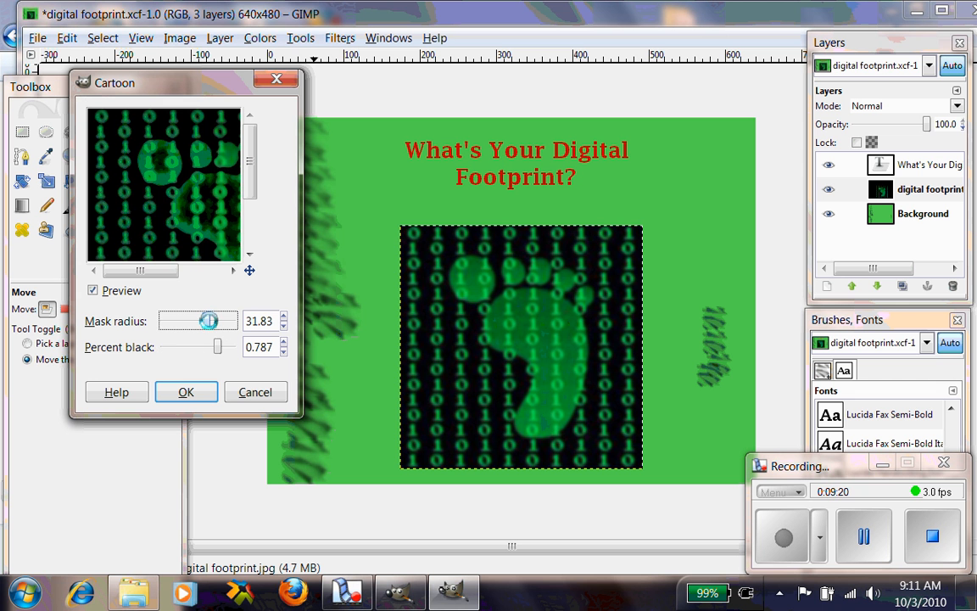
left_click_drag(172, 271, 208, 272)
left_click_drag(252, 174, 257, 196)
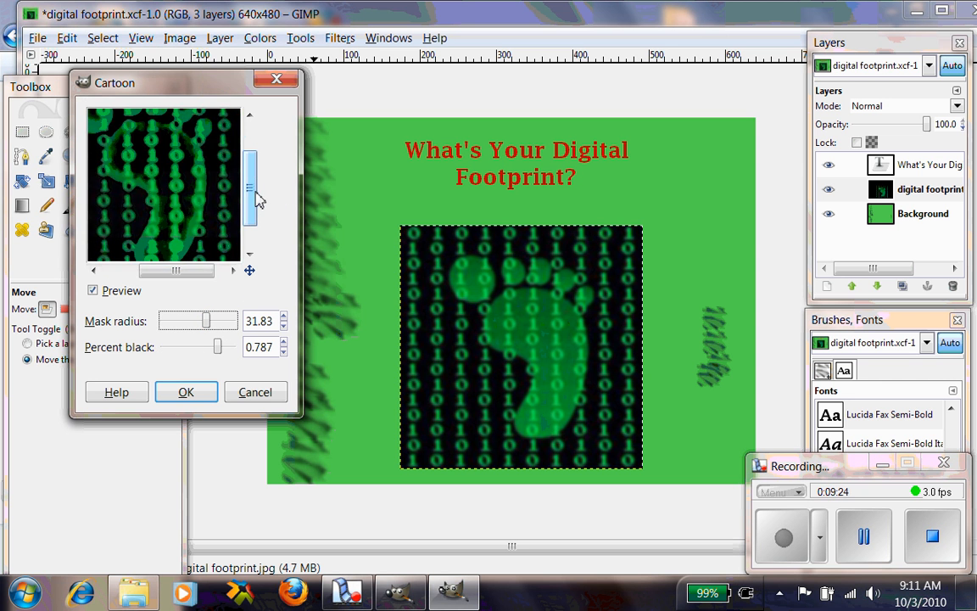
left_click(201, 397)
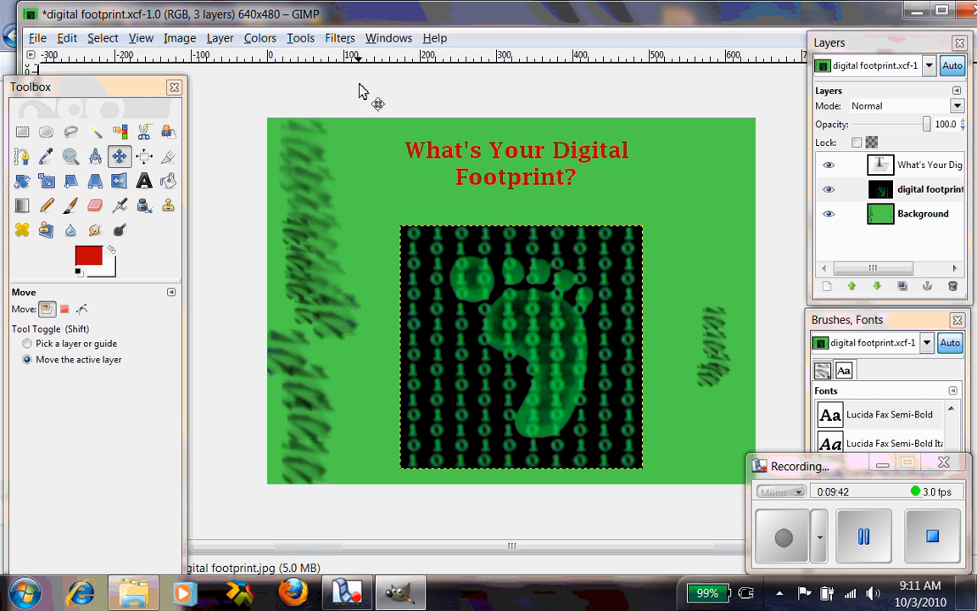
- Select the Background layer
left_click(344, 40)
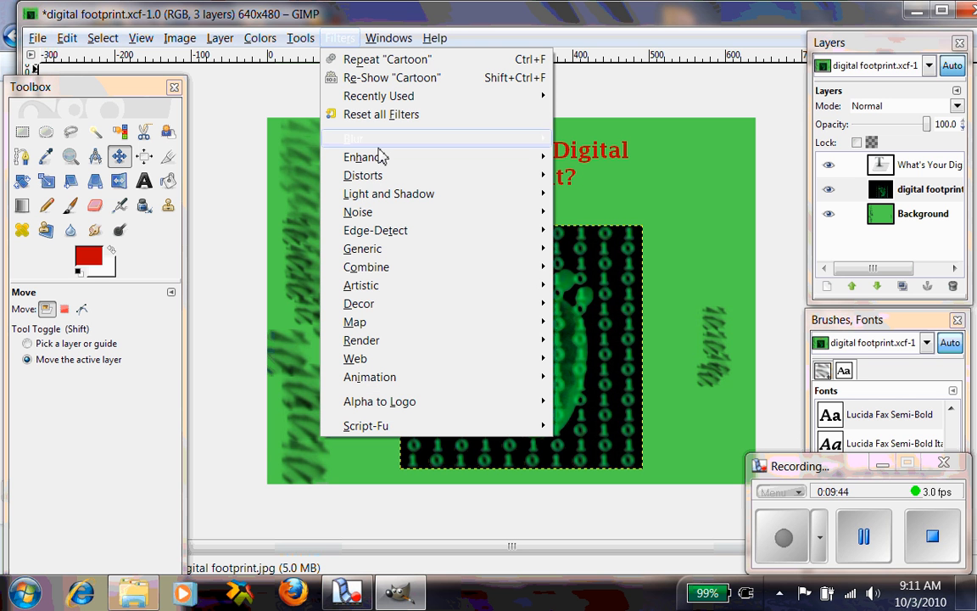
mouse_move(392, 216)
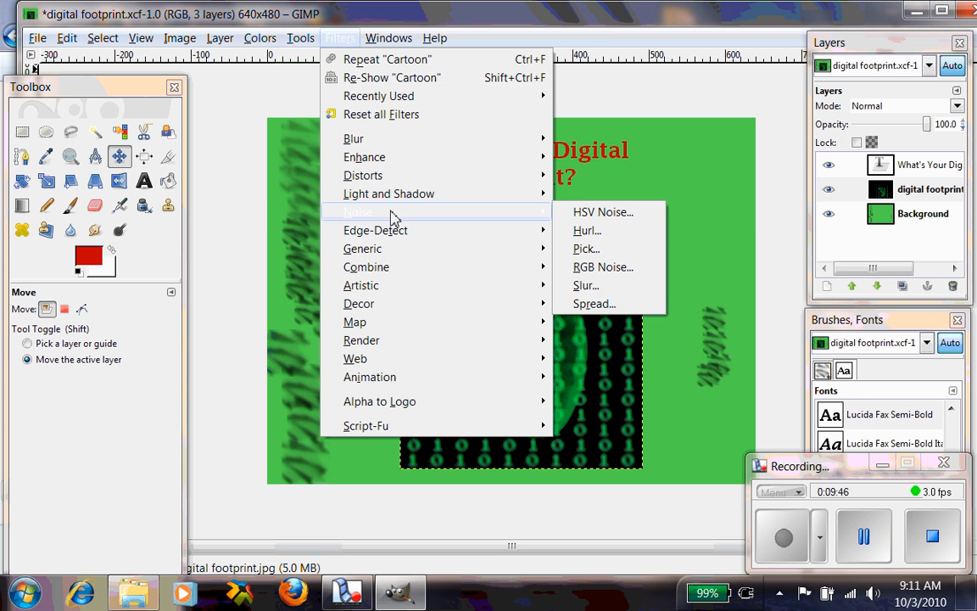
left_click(906, 219)
left_click(906, 217)
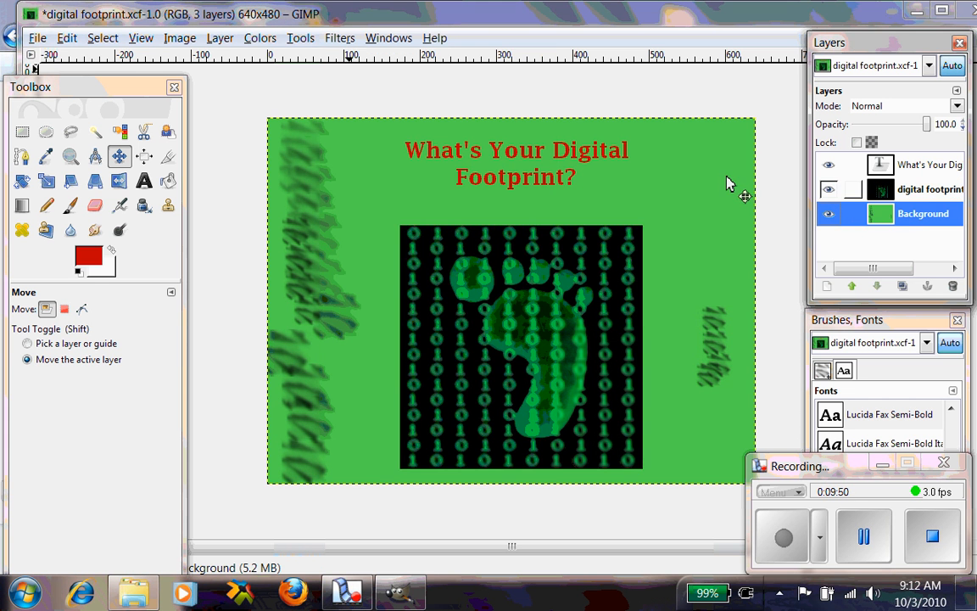
- Apply the Hurl noise filter to the background with random seed 5 and randomization 60%
left_click(344, 39)
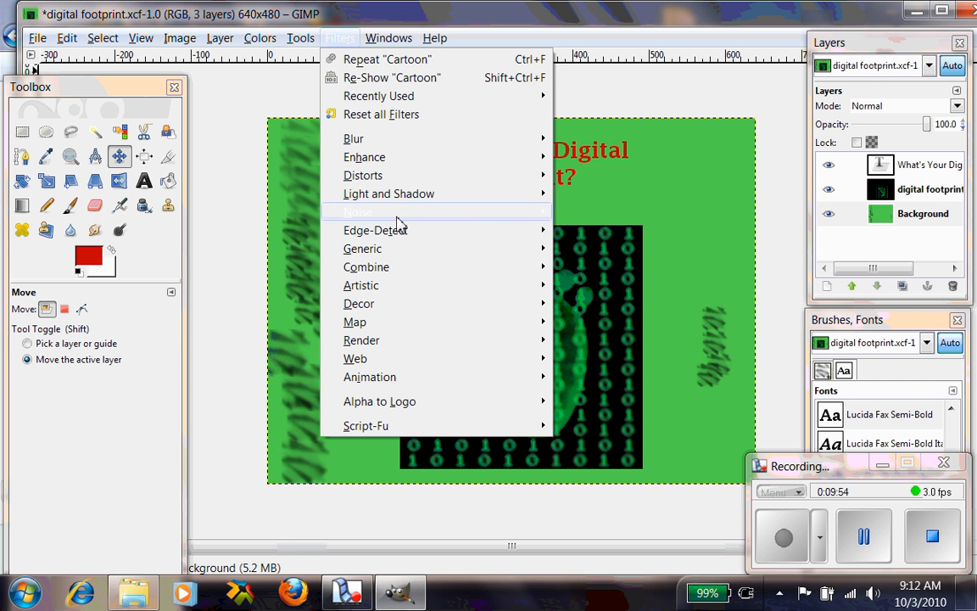
mouse_move(520, 211)
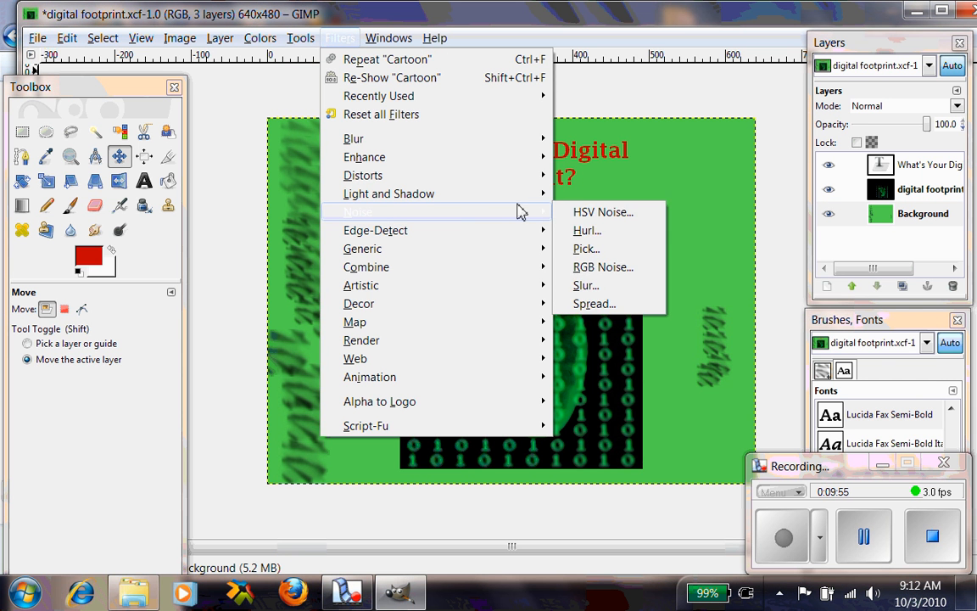
left_click(585, 245)
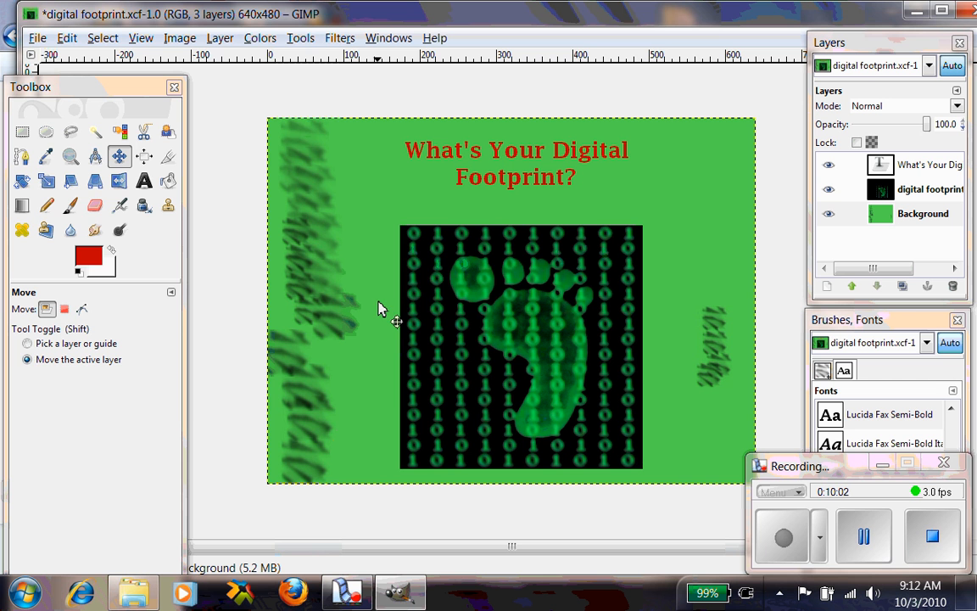
left_click(774, 547)
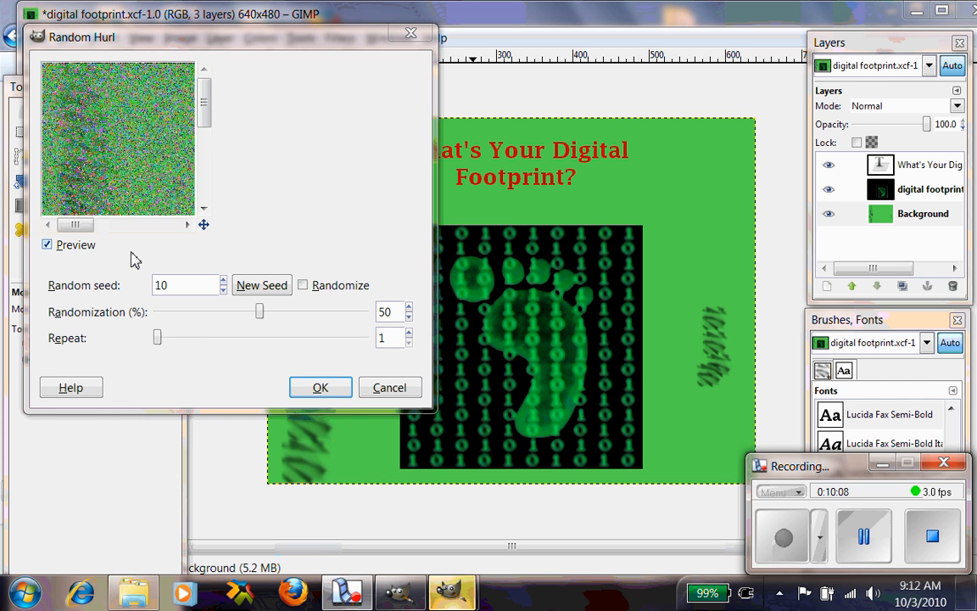
left_click_drag(75, 224, 117, 235)
left_click_drag(85, 229, 73, 227)
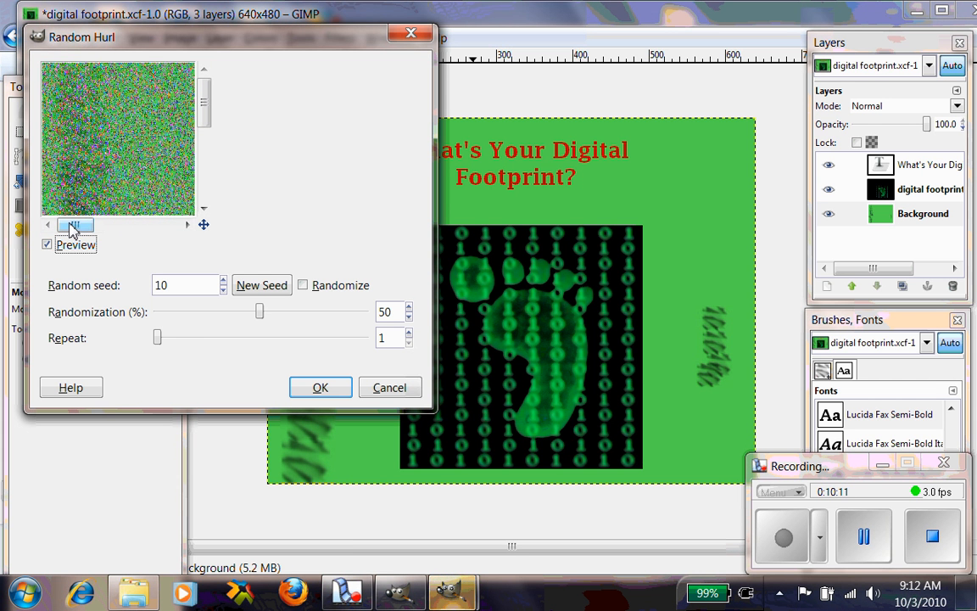
left_click(223, 291)
left_click(222, 291)
left_click(222, 291)
left_click(222, 291)
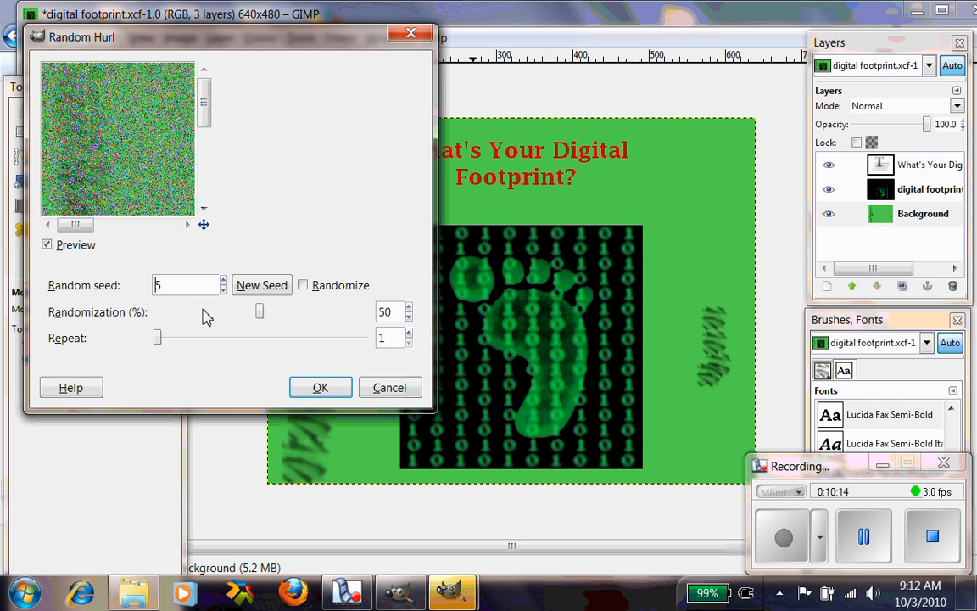
left_click_drag(258, 312, 280, 312)
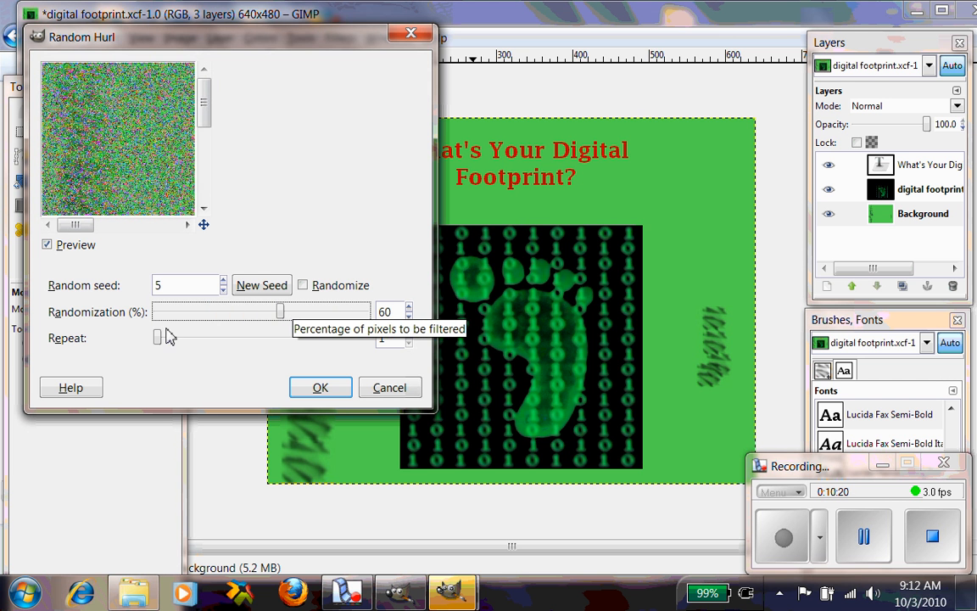
left_click_drag(159, 339, 196, 338)
left_click(319, 386)
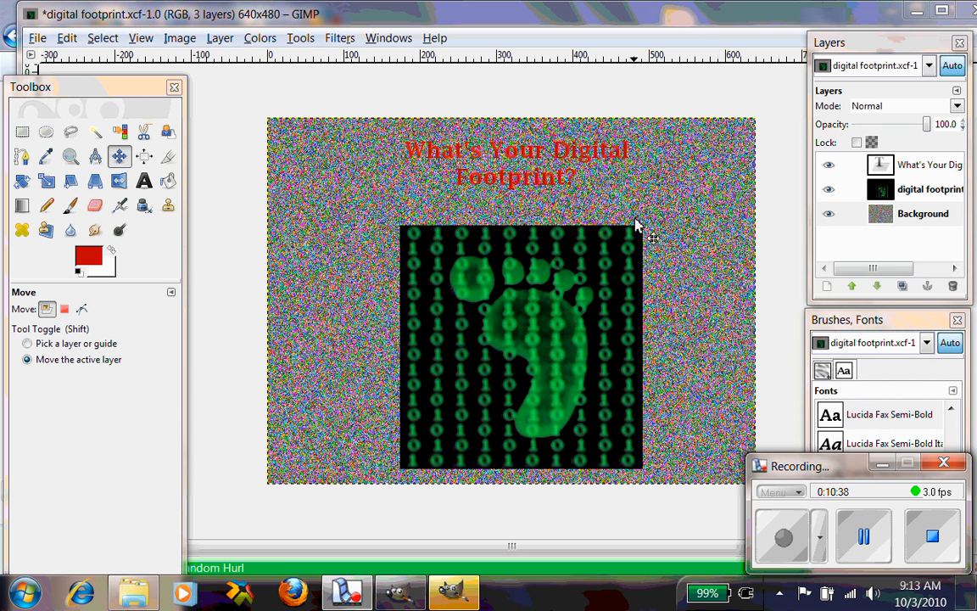
left_click(340, 37)
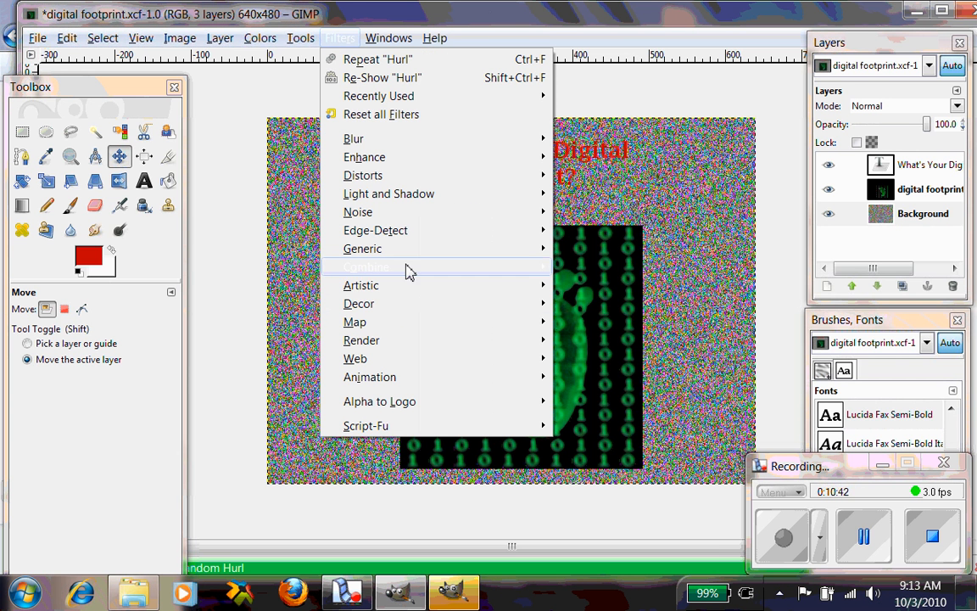
mouse_move(407, 234)
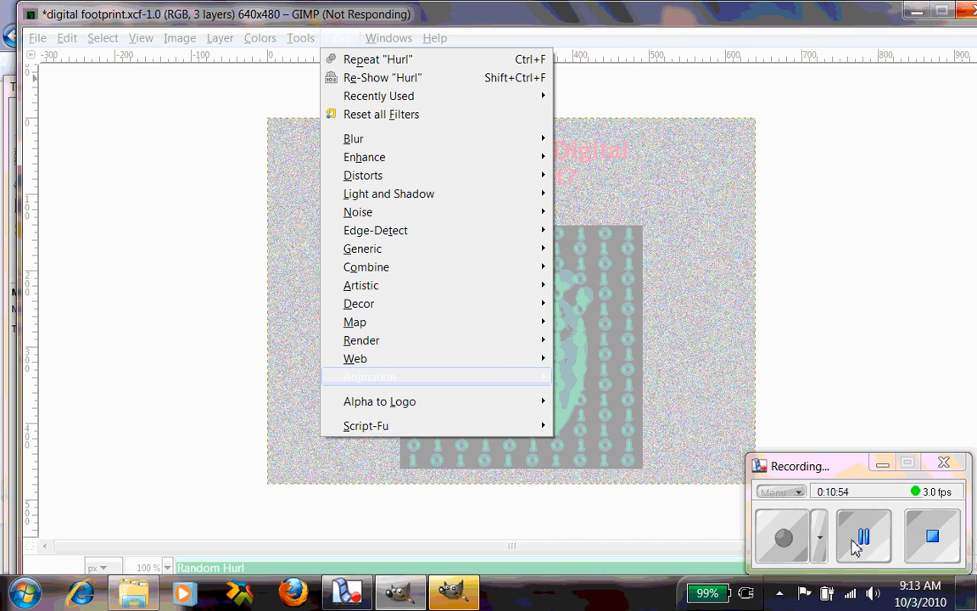
left_click(863, 536)
left_click(787, 543)
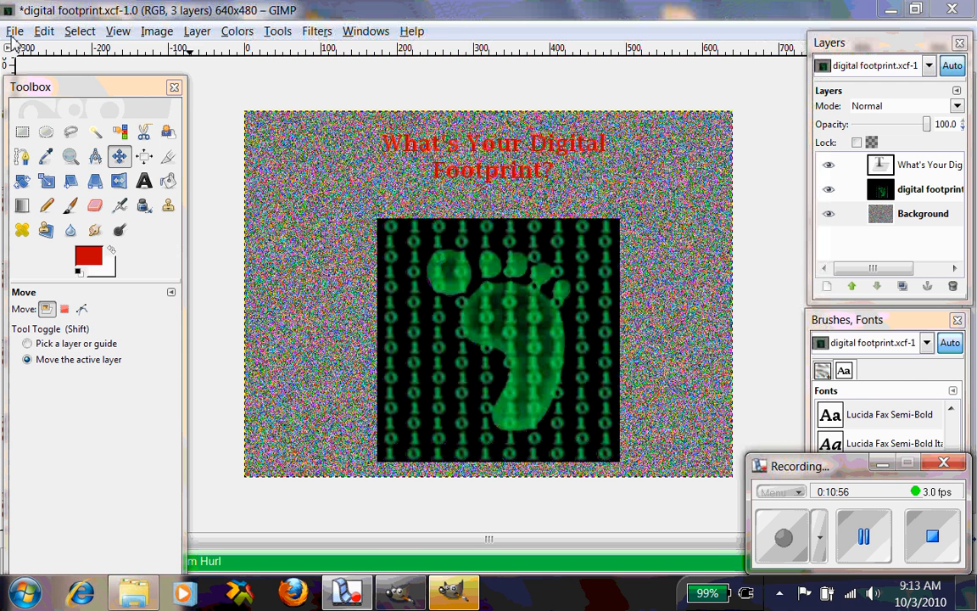
- Save the image as digital footprint.xcf in GIMP XCF image format, replacing the existing file
left_click(15, 33)
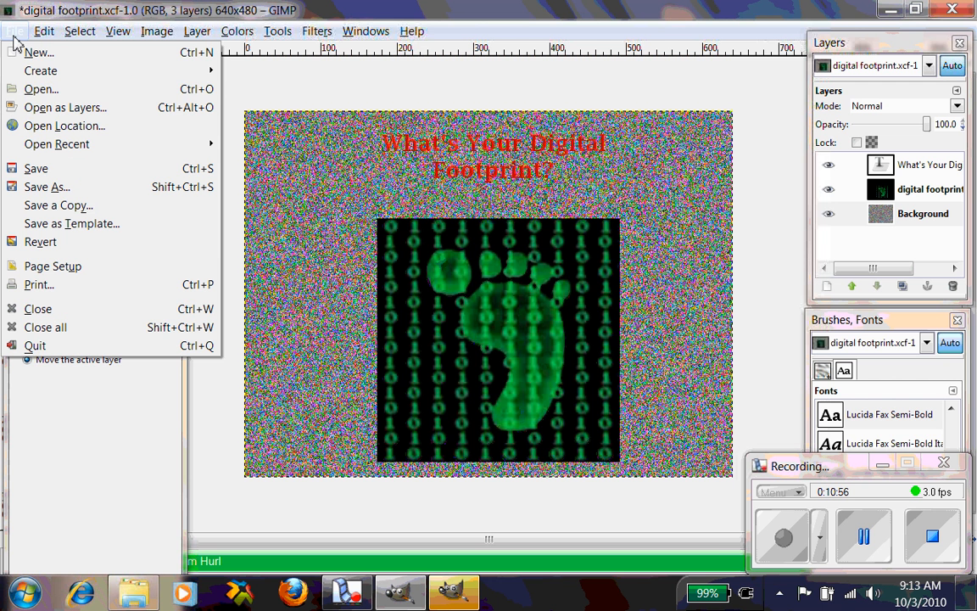
left_click(47, 186)
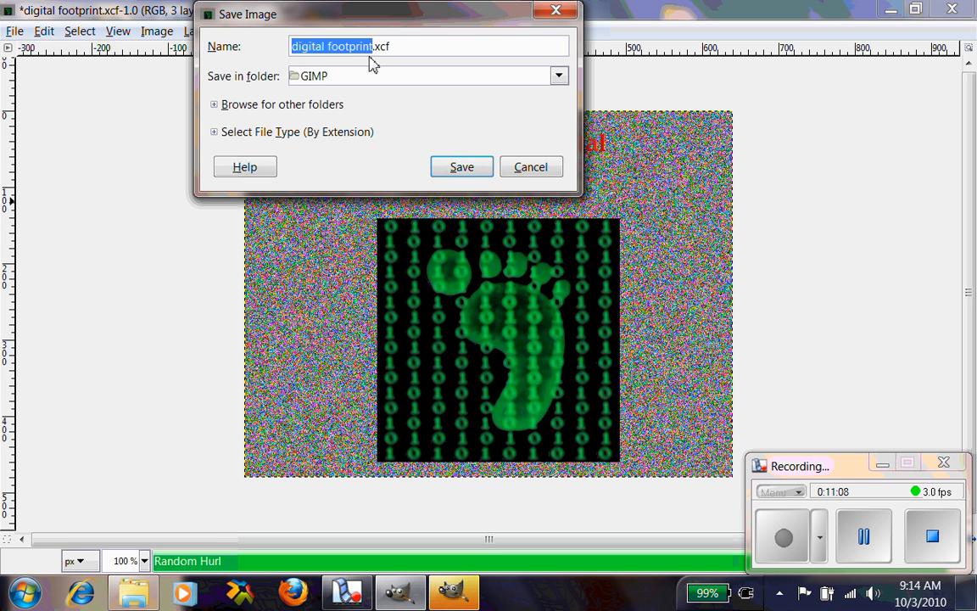
left_click(216, 133)
left_click(230, 200)
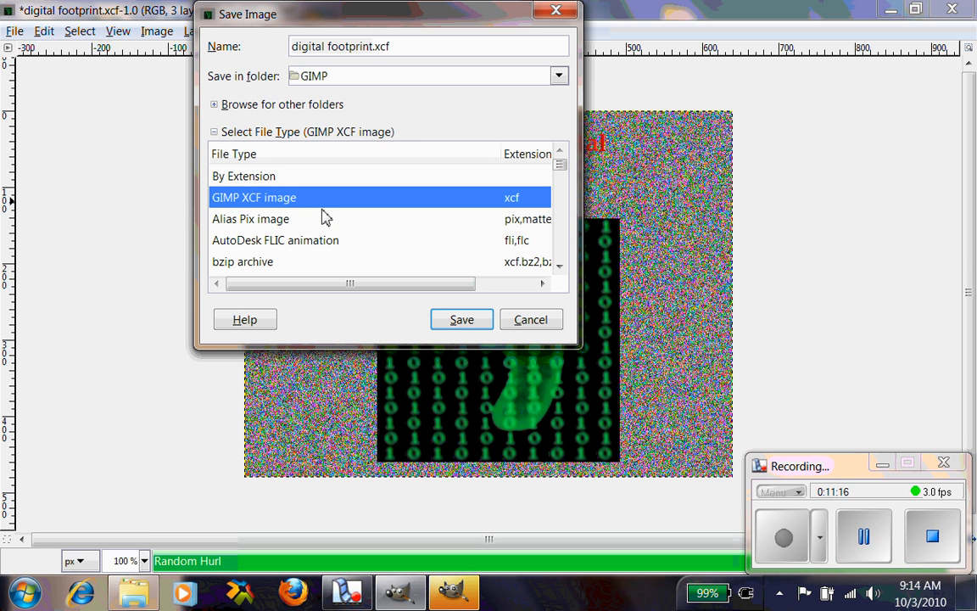
left_click(458, 321)
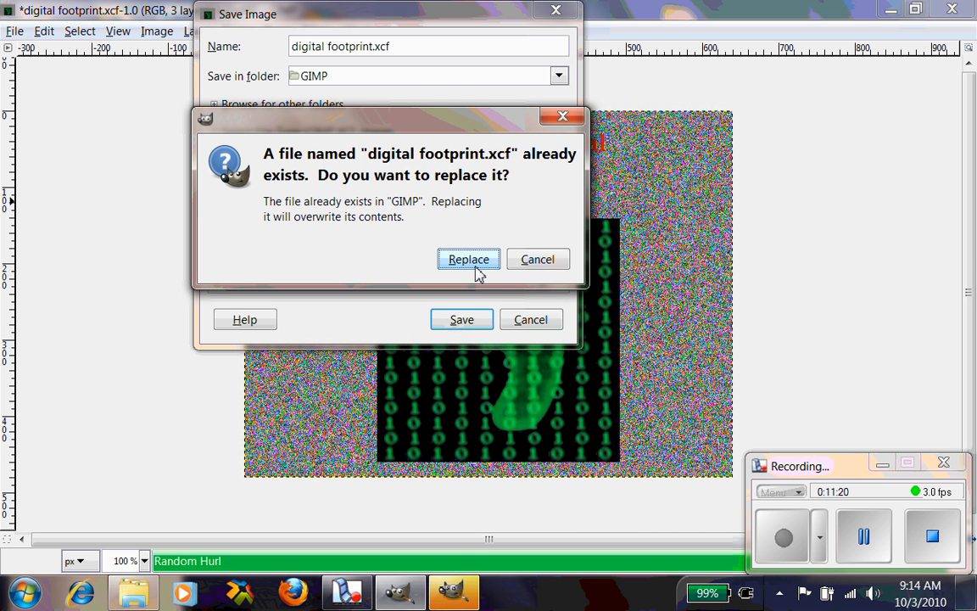
left_click(474, 261)
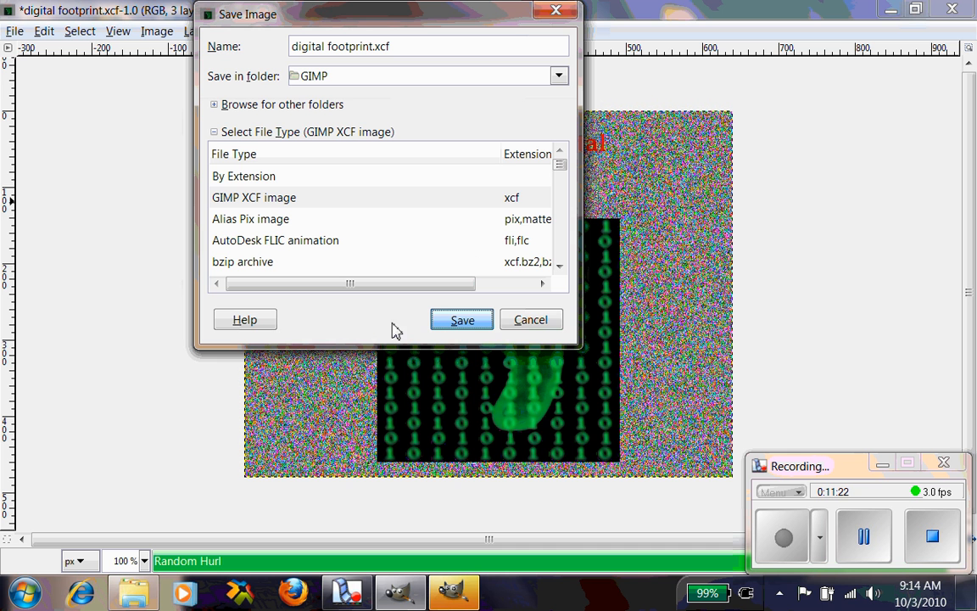
left_click(454, 322)
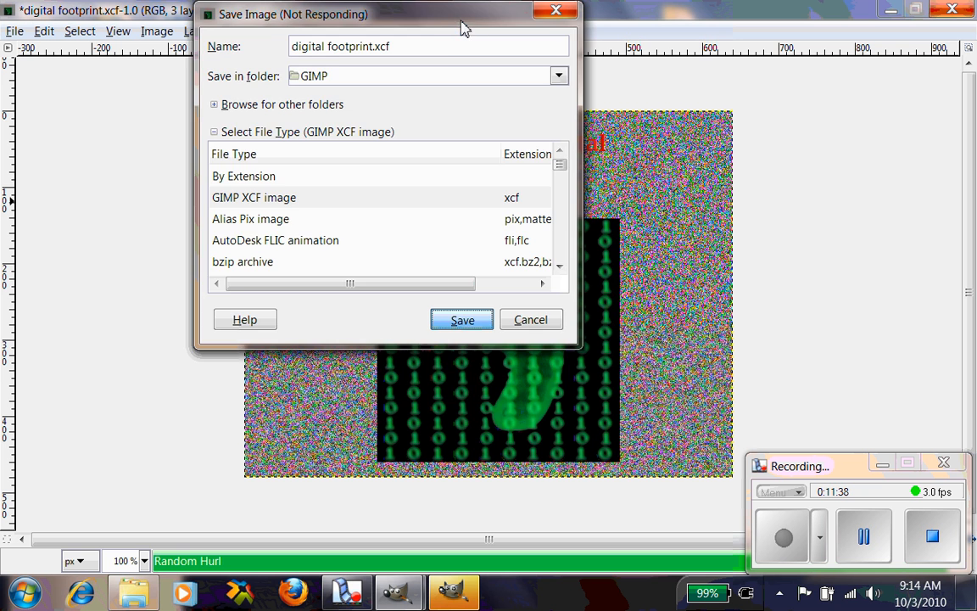
left_click_drag(460, 19, 380, 82)
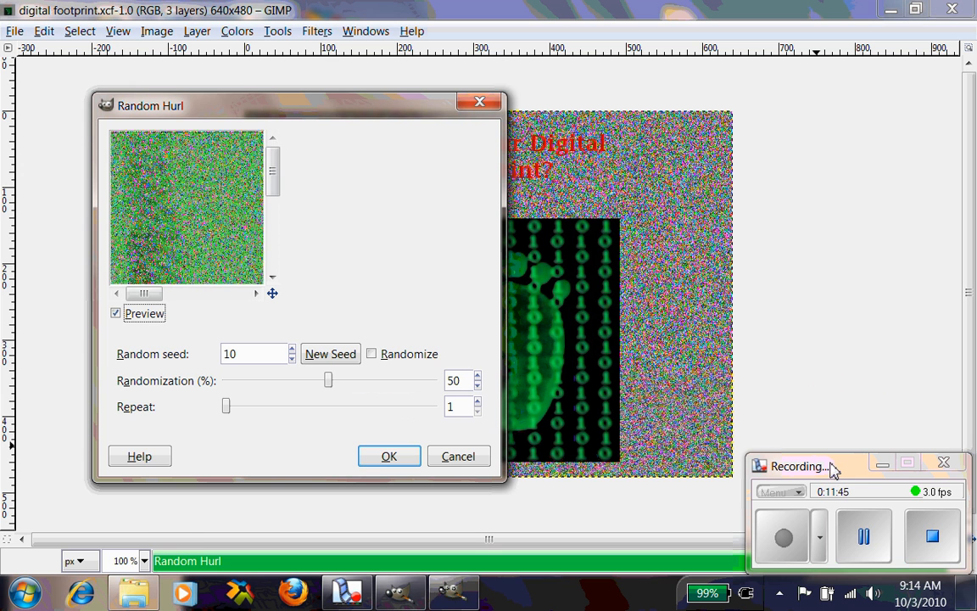
left_click(461, 458)
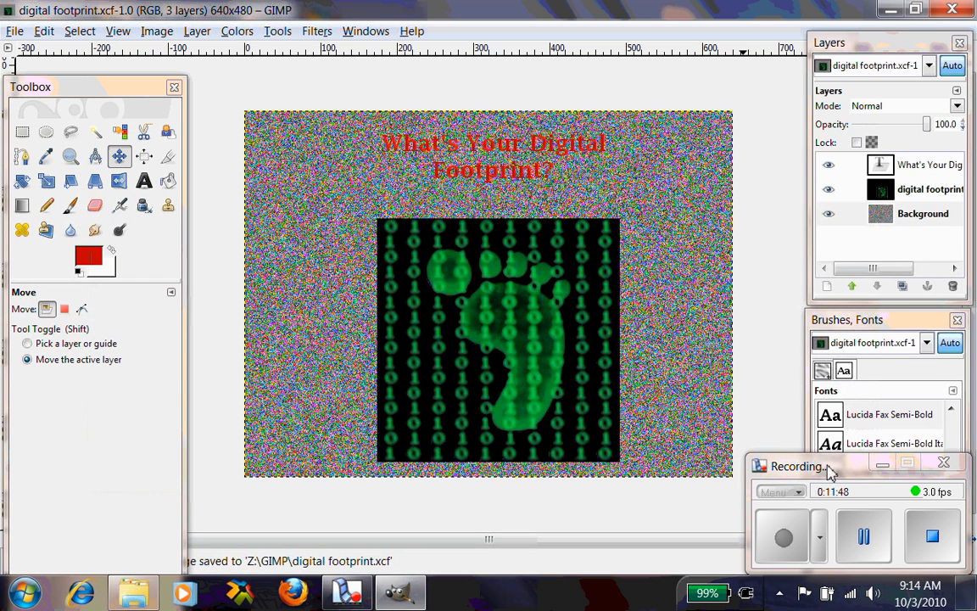
left_click_drag(829, 468, 812, 399)
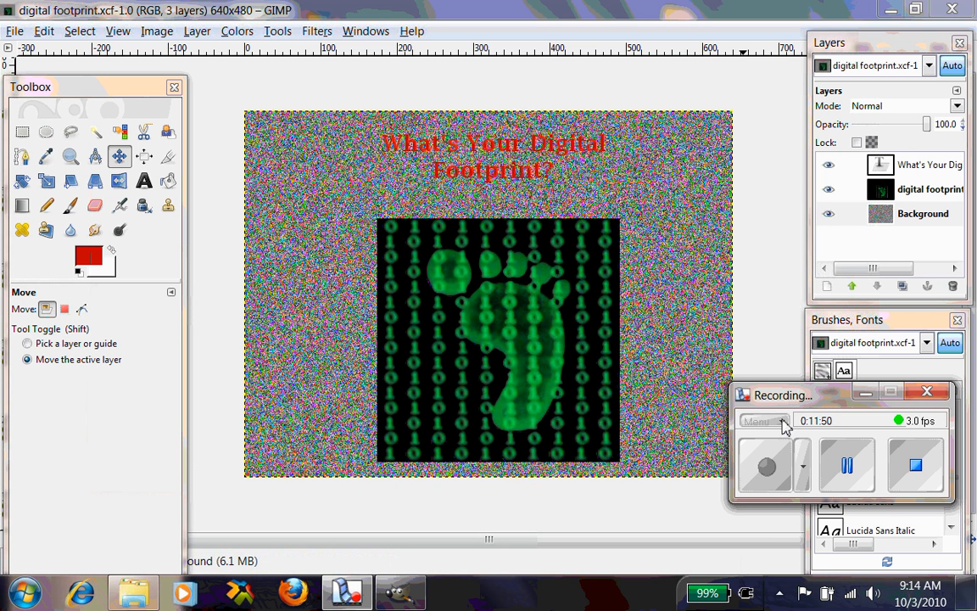